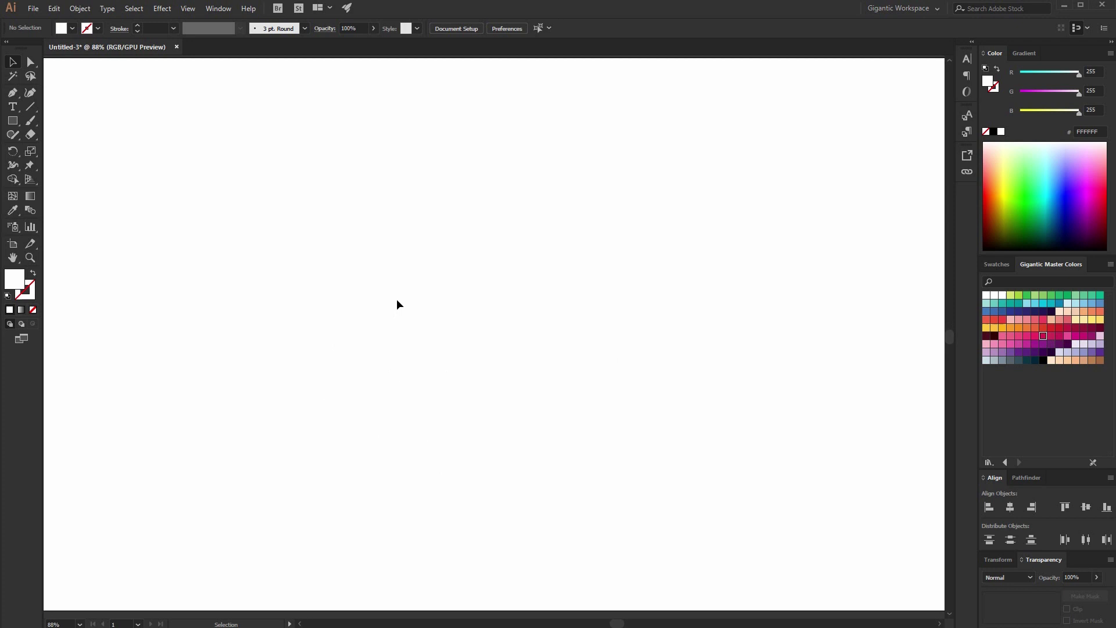
# Draw a small black square and move it to the artboard's top-left corner.
pyautogui.click(1043, 360)
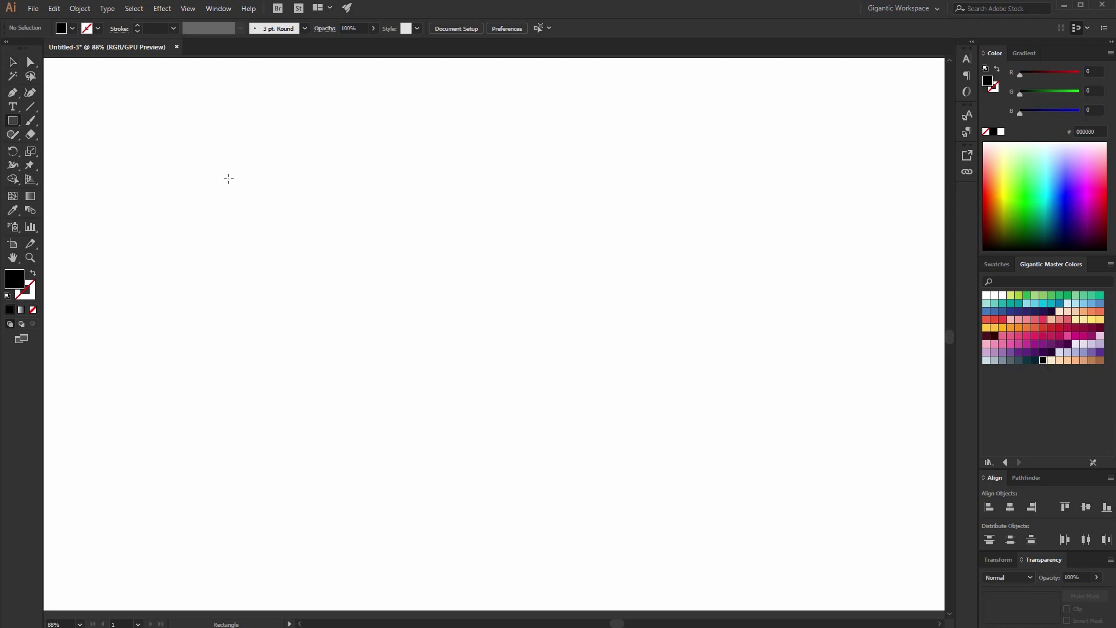
pyautogui.moveTo(235, 152); pyautogui.dragTo(265, 190)
pyautogui.click(13, 62)
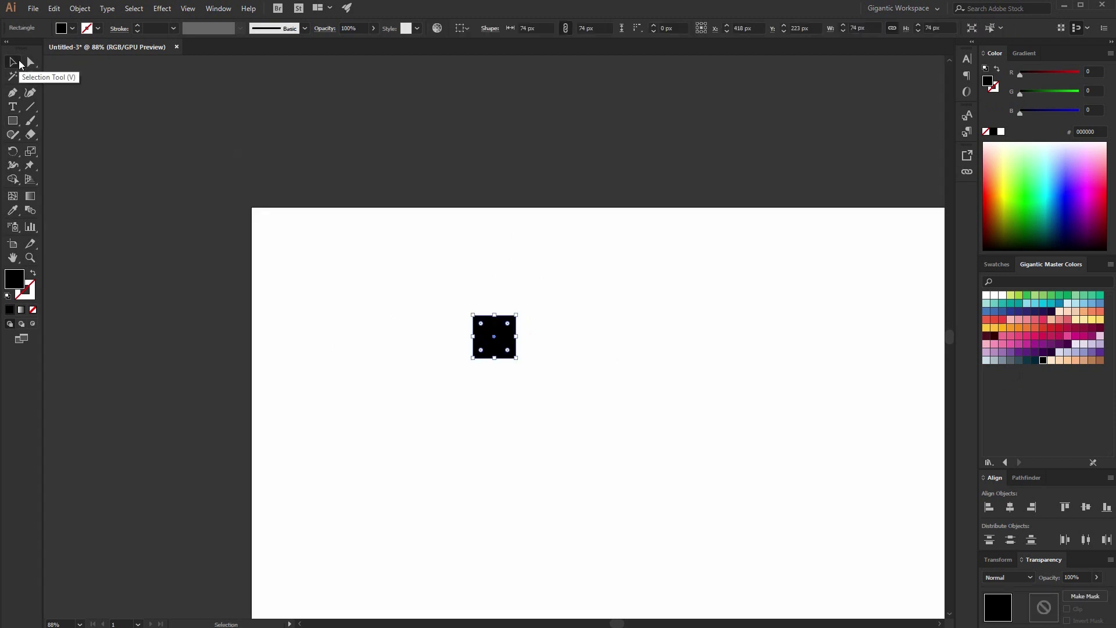
pyautogui.hotkey('ctrl', '+')
pyautogui.moveTo(495, 324); pyautogui.dragTo(164, 165)
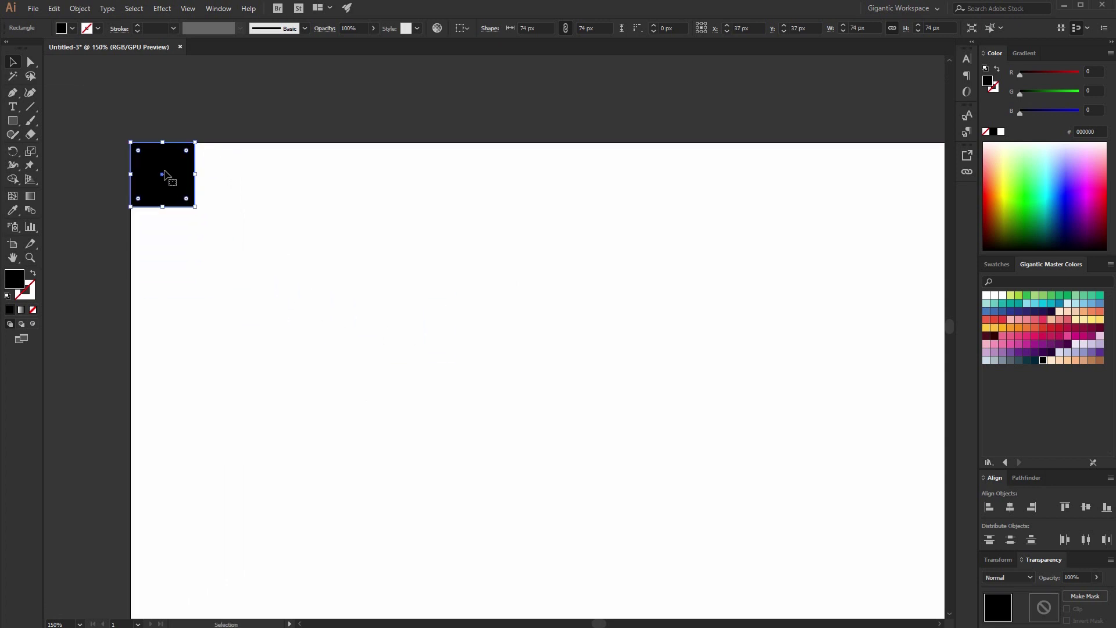
# Duplicate the square sideways with Ctrl+D repeats to build a row of black tiles.
pyautogui.moveTo(162, 177)
pyautogui.mouseDown()
pyautogui.moveTo(236, 178)
pyautogui.moveTo(225, 179)
pyautogui.mouseUp()
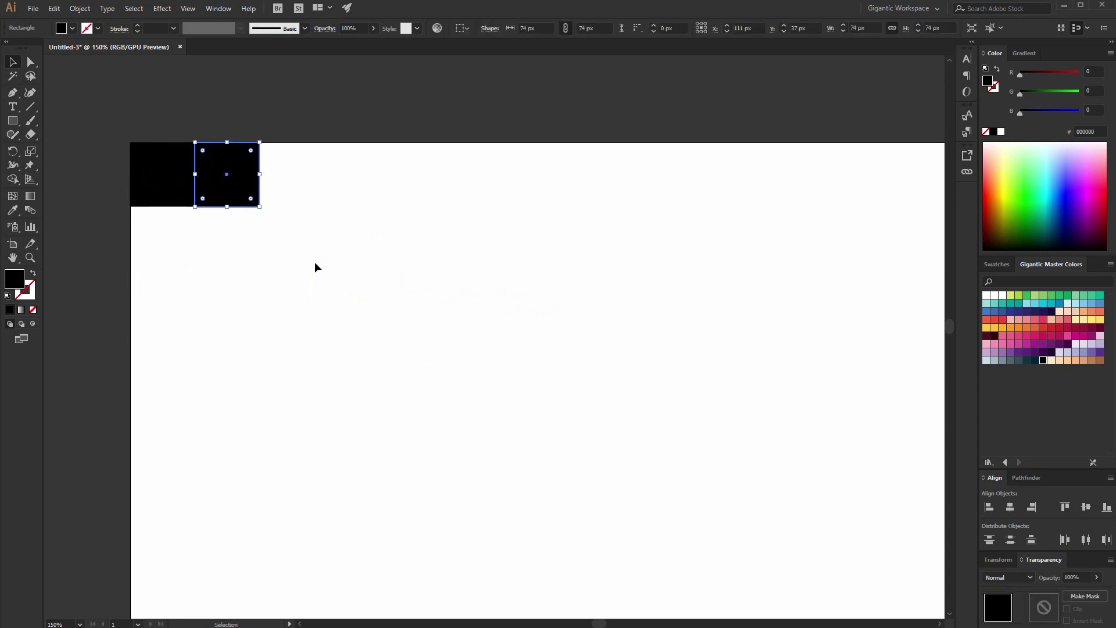
pyautogui.hotkey('ctrl', 'd')
pyautogui.hotkey('ctrl', 'd')
pyautogui.hotkey('ctrl', 'd')
pyautogui.hotkey('ctrl', 'd')
pyautogui.hotkey('ctrl', '-')
pyautogui.hotkey('ctrl', '-')
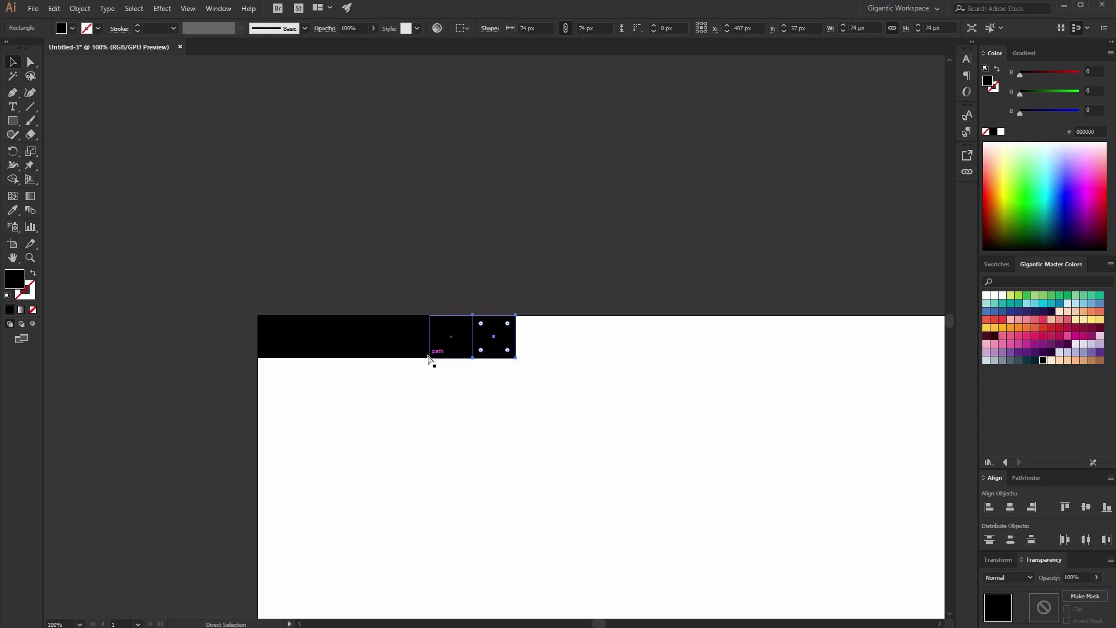
pyautogui.hotkey('ctrl', 'd')
pyautogui.hotkey('ctrl', 'd')
pyautogui.hotkey('ctrl', 'd')
pyautogui.hotkey('ctrl', 'd')
pyautogui.hotkey('ctrl', 'd')
pyautogui.hotkey('ctrl', 'd')
pyautogui.hotkey('ctrl', 'd')
pyautogui.hotkey('ctrl', 'd')
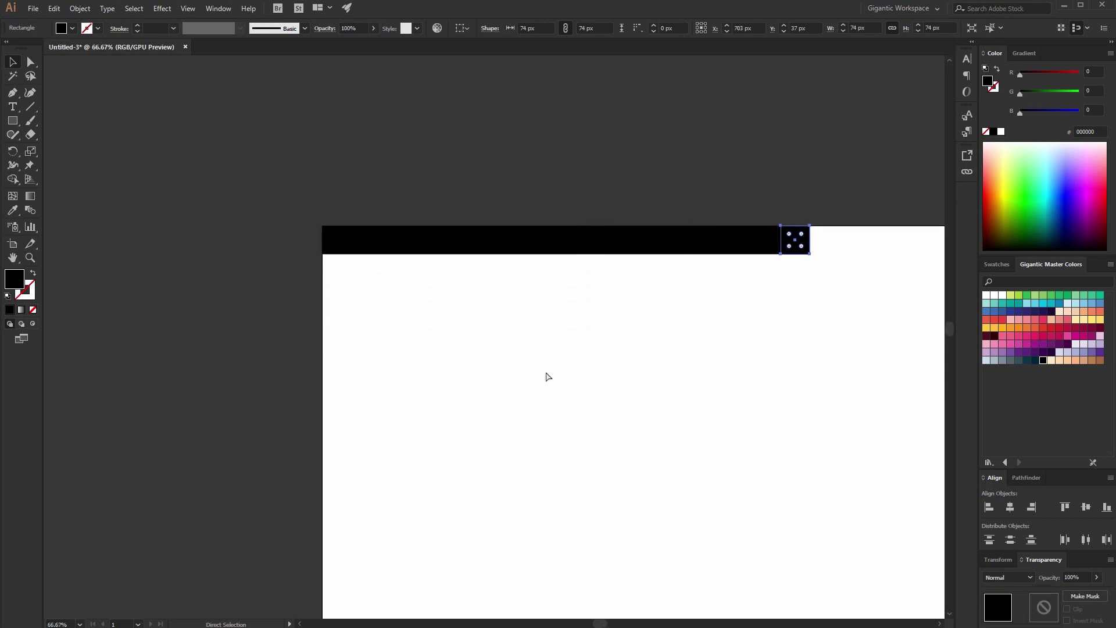
pyautogui.hotkey('ctrl', 'd')
pyautogui.hotkey('ctrl', 'd')
pyautogui.scroll(-2, 655, 353)
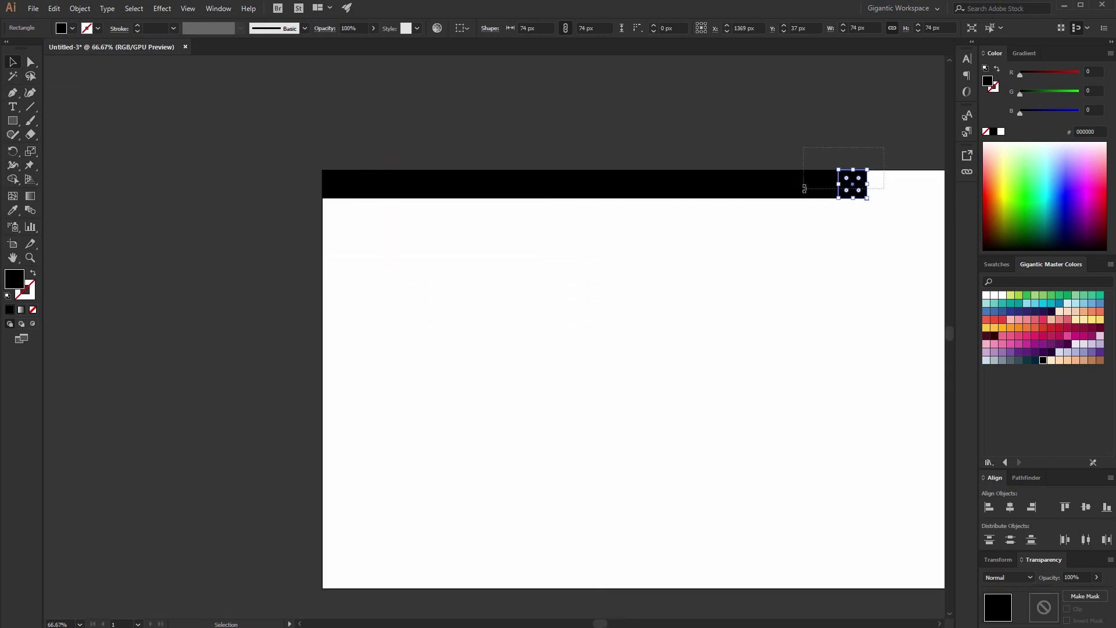
# Copy the whole row downward and repeat it to stack more rows.
pyautogui.moveTo(804, 152); pyautogui.dragTo(323, 227)
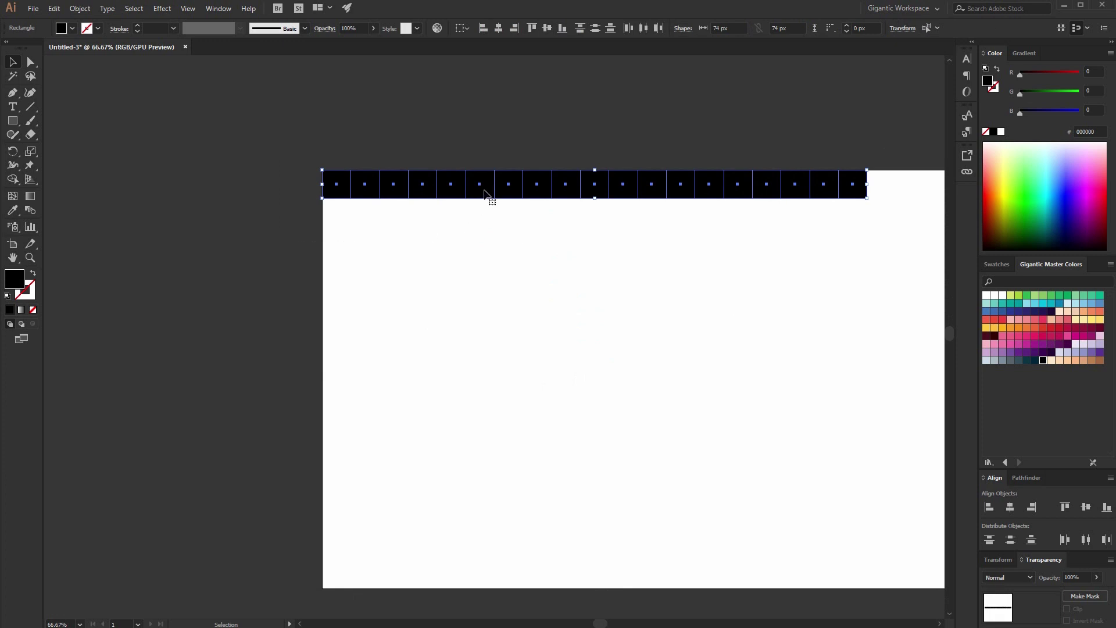
pyautogui.moveTo(487, 194); pyautogui.dragTo(483, 222)
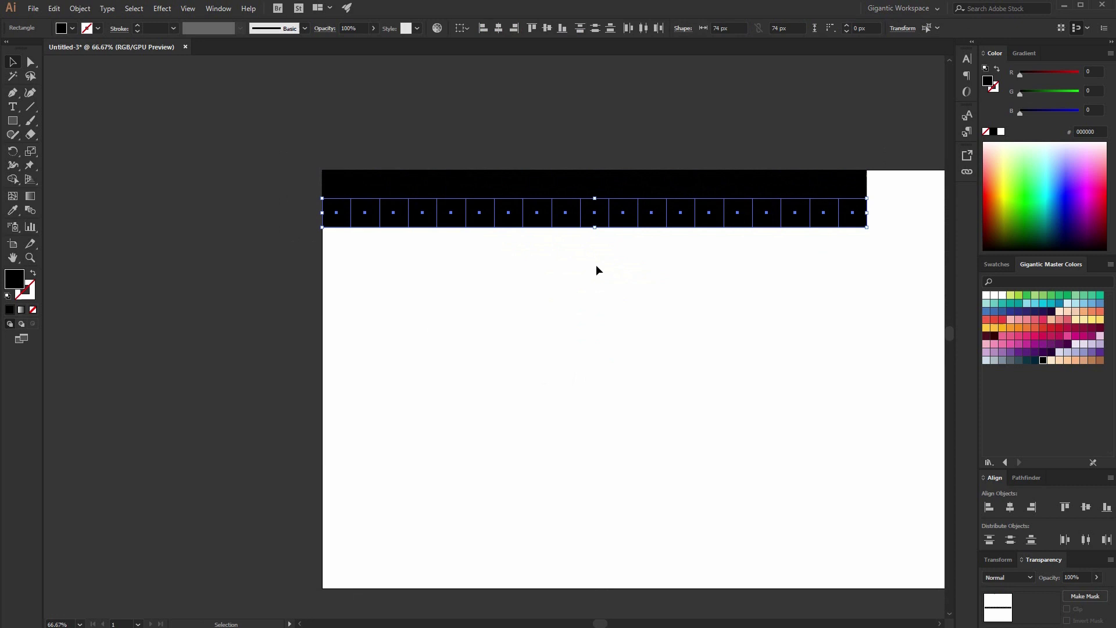
pyautogui.hotkey('ctrl', 'd')
pyautogui.hotkey('ctrl', 'd')
pyautogui.hotkey('ctrl', 'd')
pyautogui.hotkey('ctrl', 'd')
pyautogui.hotkey('ctrl', 'd')
pyautogui.hotkey('ctrl', 'd')
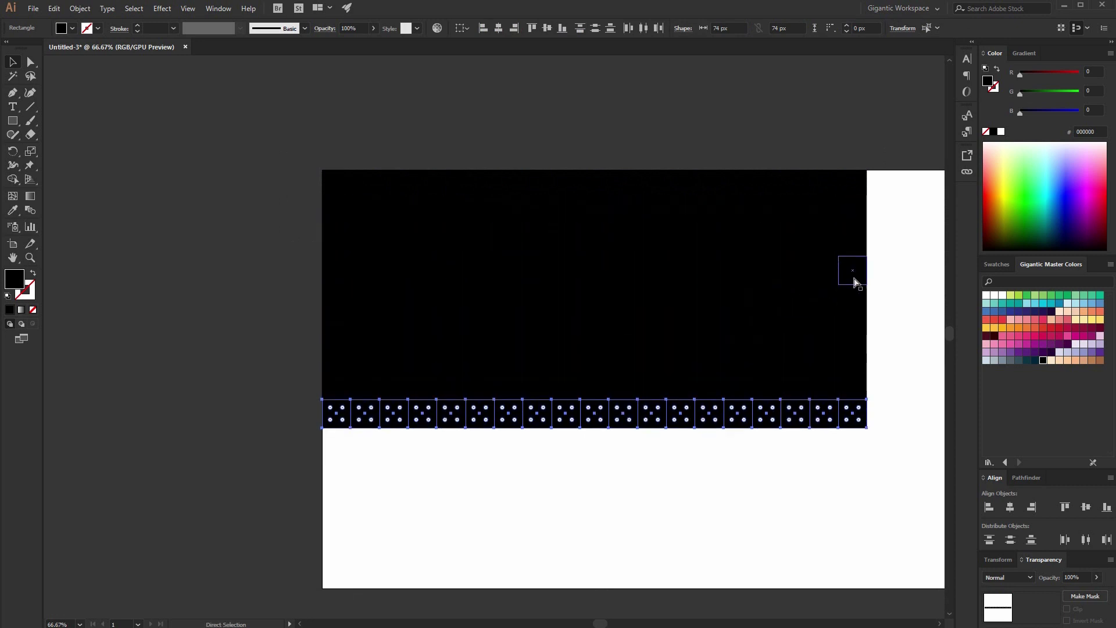
pyautogui.hotkey('ctrl', 'd')
pyautogui.hotkey('ctrl', 'd')
pyautogui.hotkey('ctrl', 'd')
pyautogui.hotkey('ctrl', 'd')
pyautogui.hotkey('ctrl', 'd')
pyautogui.hotkey('ctrl', 'd')
# Shift the whole grid to the right and fit the artboard in the window.
pyautogui.moveTo(881, 144); pyautogui.dragTo(549, 486)
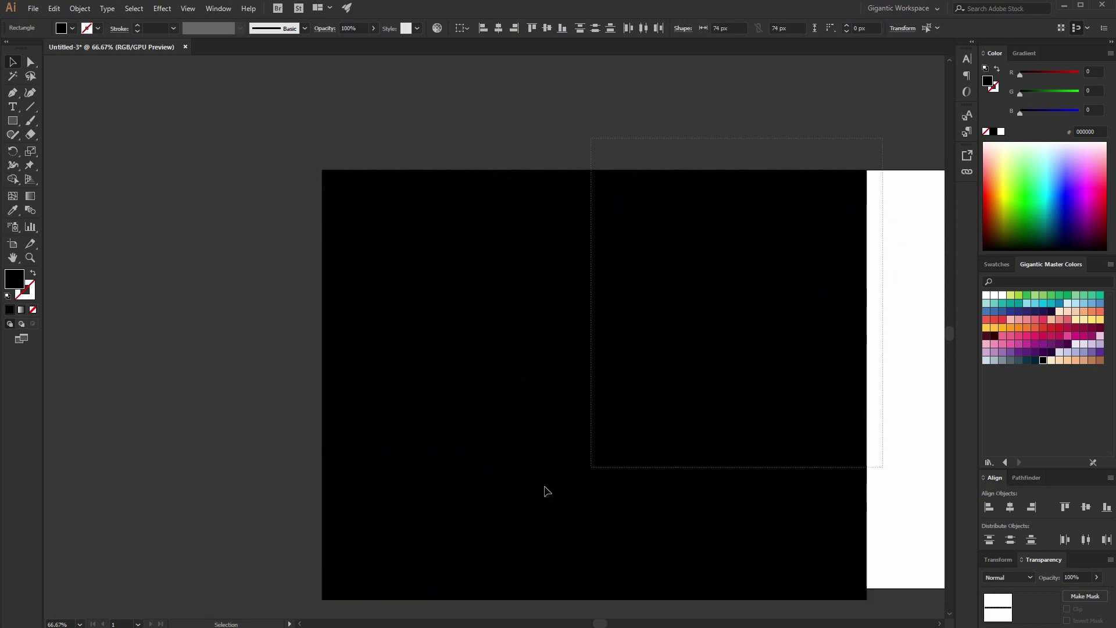
pyautogui.hotkey('ctrl', 'a')
pyautogui.moveTo(568, 417); pyautogui.dragTo(680, 417)
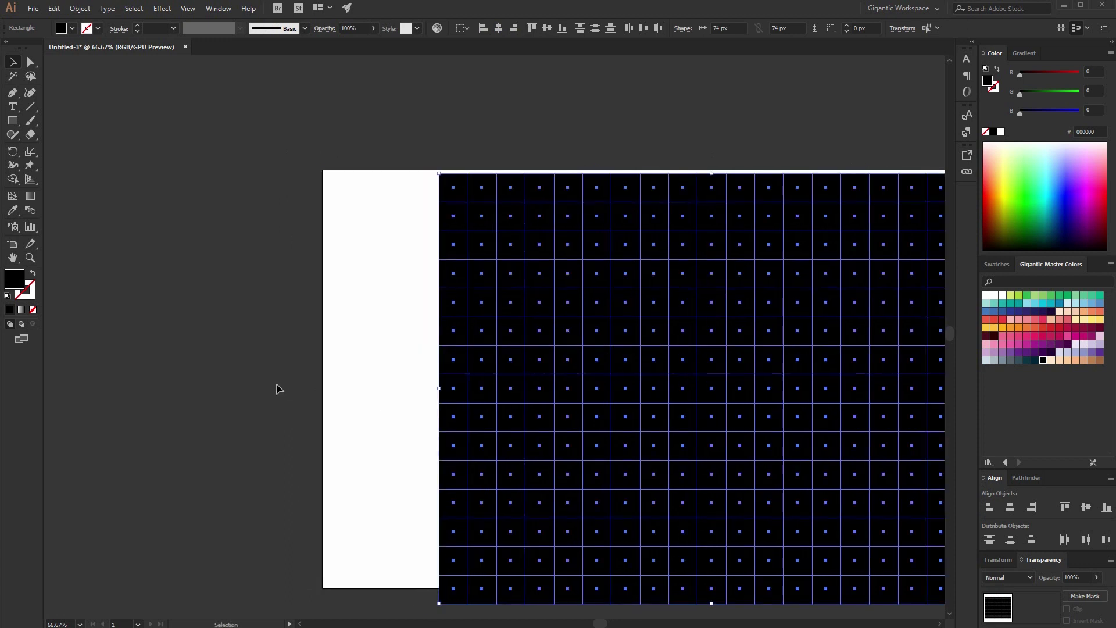
pyautogui.hotkey('ctrl', '0')
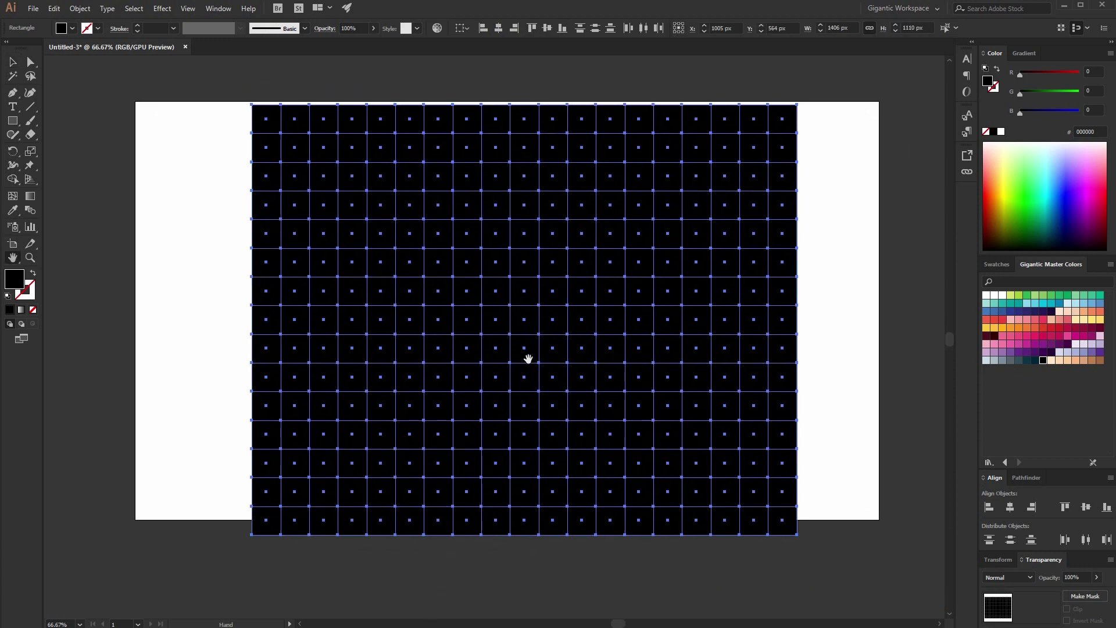
# Zoom to actual size and fill the top-centre tile teal as the rocket tip.
pyautogui.click(227, 297)
pyautogui.hotkey('ctrl', '1')
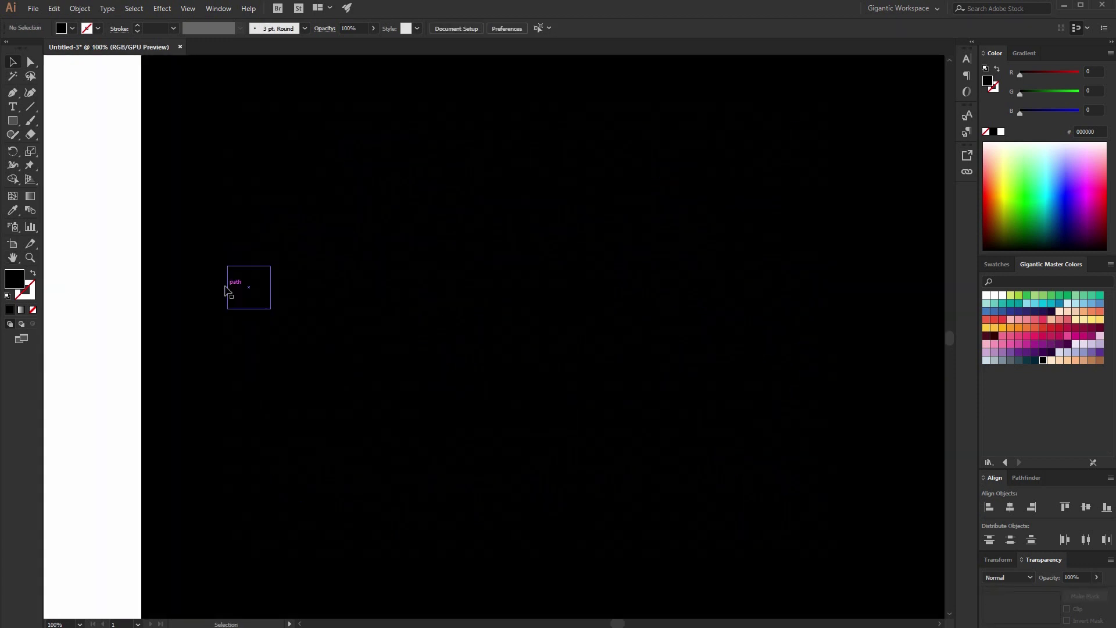
pyautogui.press('h')
pyautogui.moveTo(625, 341); pyautogui.dragTo(558, 340)
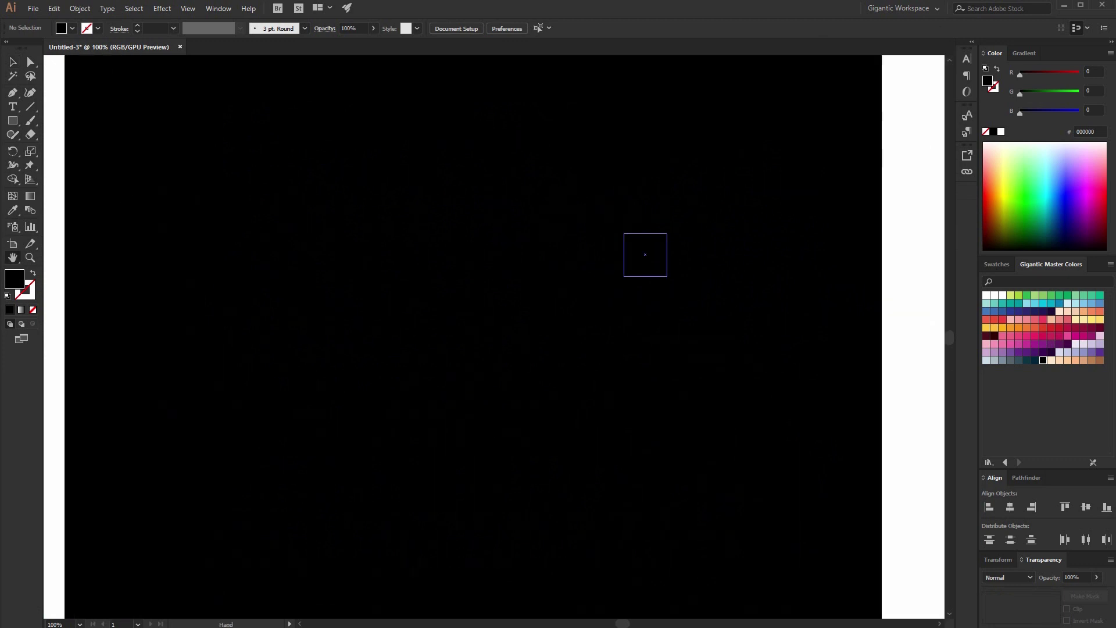
pyautogui.press('v')
pyautogui.moveTo(645, 256); pyautogui.dragTo(483, 228)
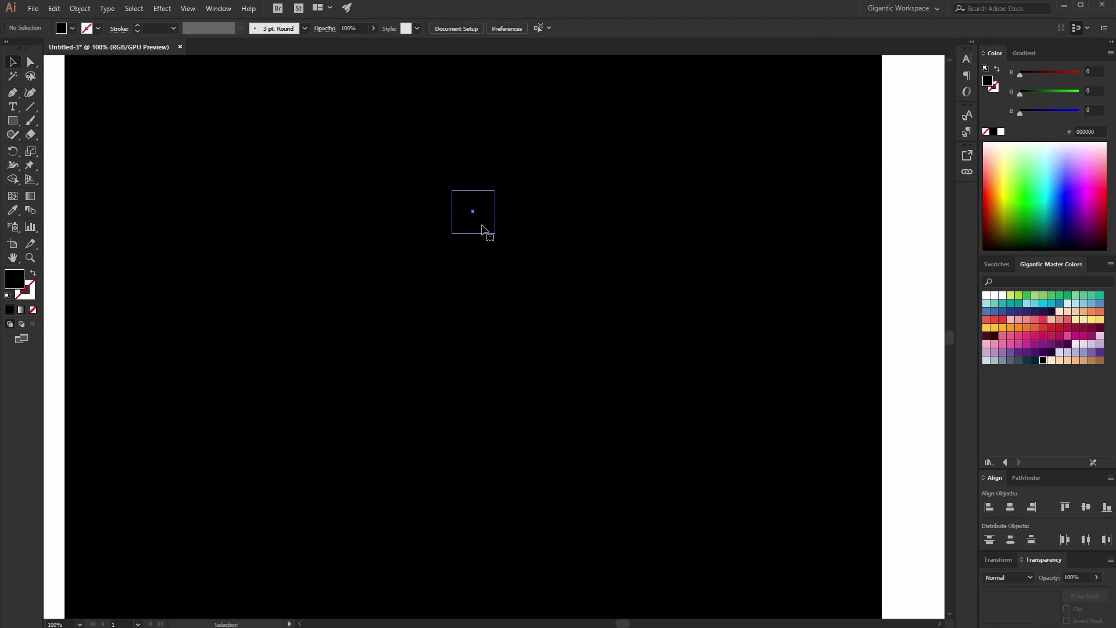
pyautogui.click(1002, 305)
# Fill the next two nose rows teal, leaving the lower row's centre tile black.
pyautogui.moveTo(417, 329); pyautogui.dragTo(417, 244)
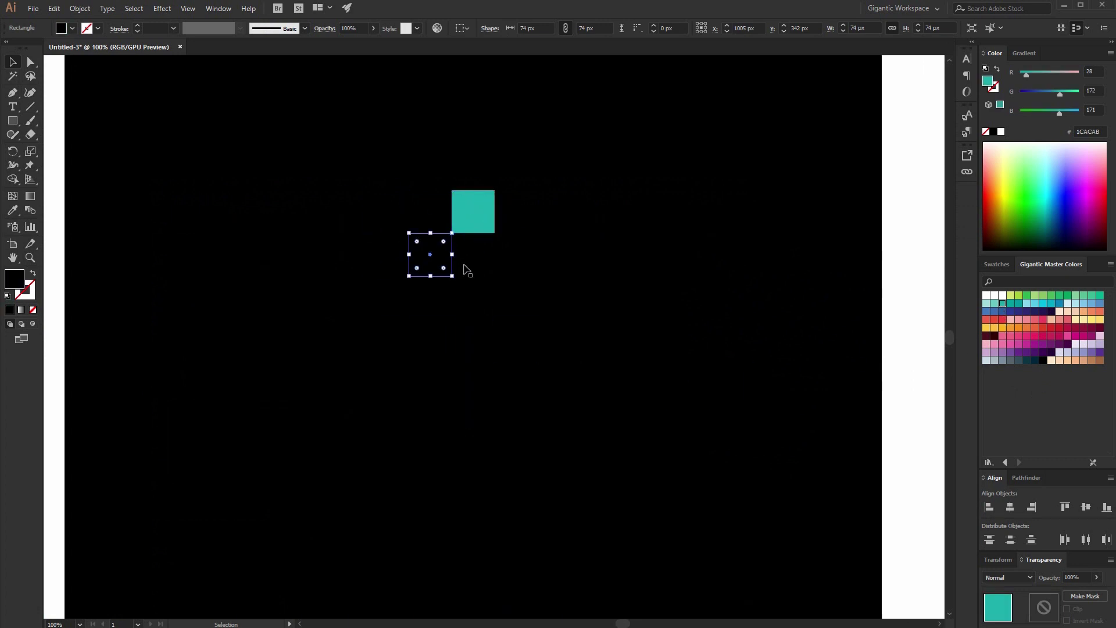
pyautogui.keyDown('shift'); pyautogui.click(474, 255); pyautogui.keyUp('shift')
pyautogui.keyDown('shift'); pyautogui.click(518, 257); pyautogui.keyUp('shift')
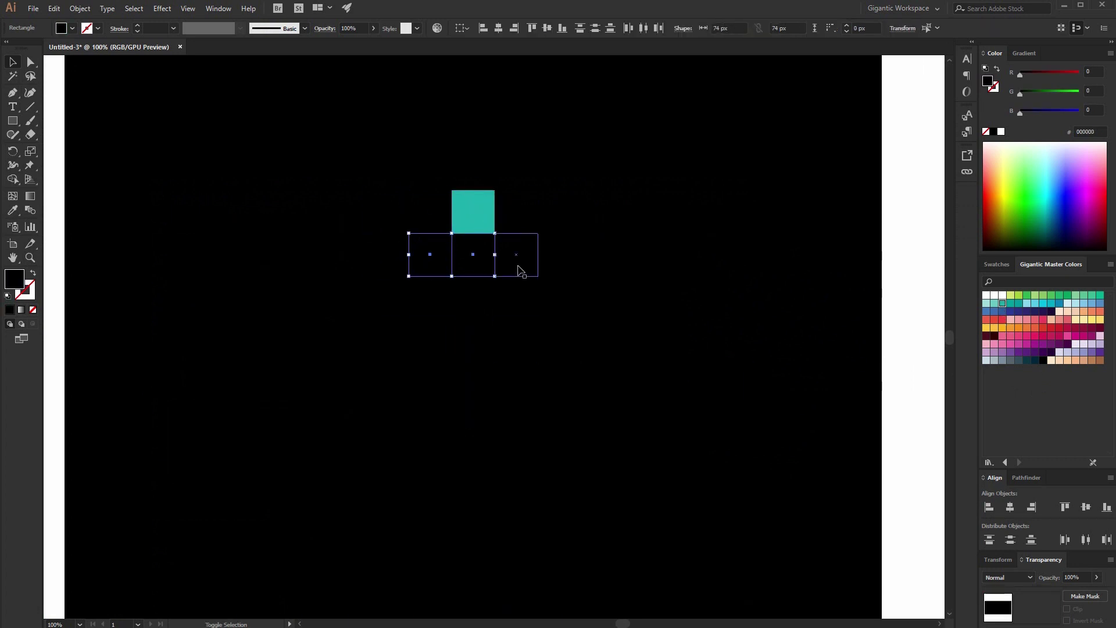
pyautogui.click(1002, 303)
pyautogui.moveTo(859, 342); pyautogui.dragTo(386, 299)
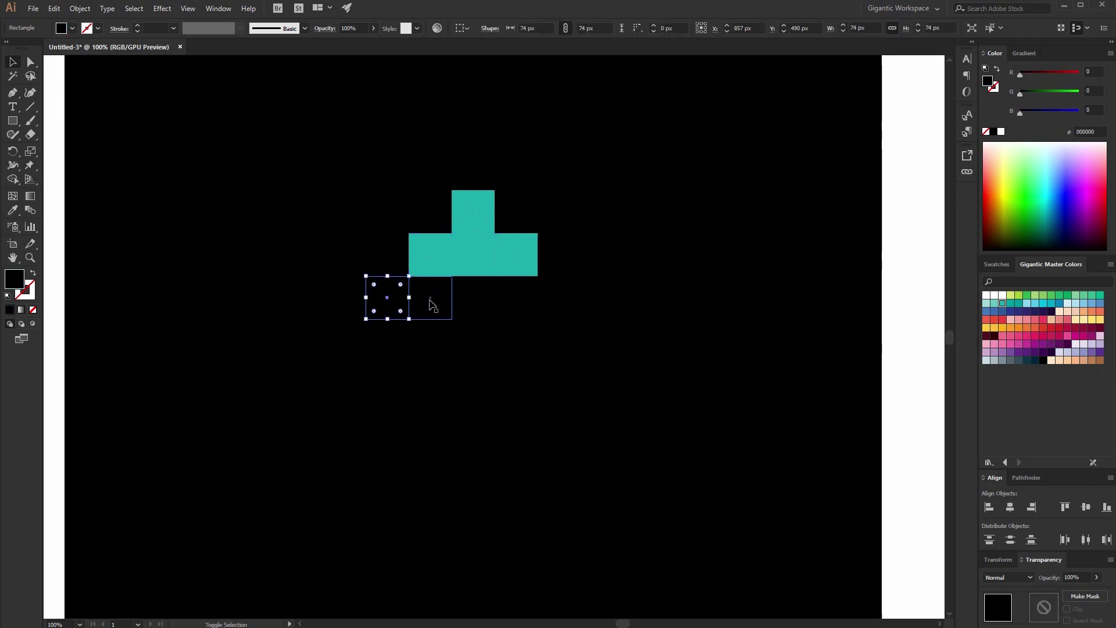
pyautogui.keyDown('shift'); pyautogui.click(429, 299); pyautogui.keyUp('shift')
pyautogui.keyDown('shift'); pyautogui.click(514, 302); pyautogui.keyUp('shift')
pyautogui.click(1002, 305)
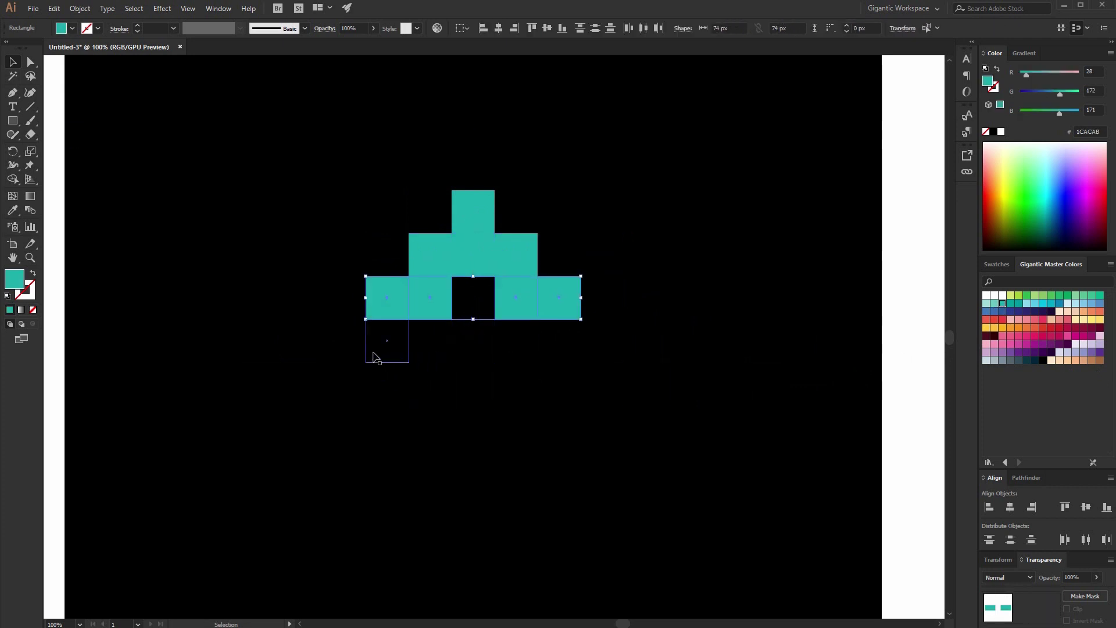
# Fill a five-tile row teal to widen the rocket body.
pyautogui.click(375, 344)
pyautogui.keyDown('shift'); pyautogui.click(445, 353); pyautogui.keyUp('shift')
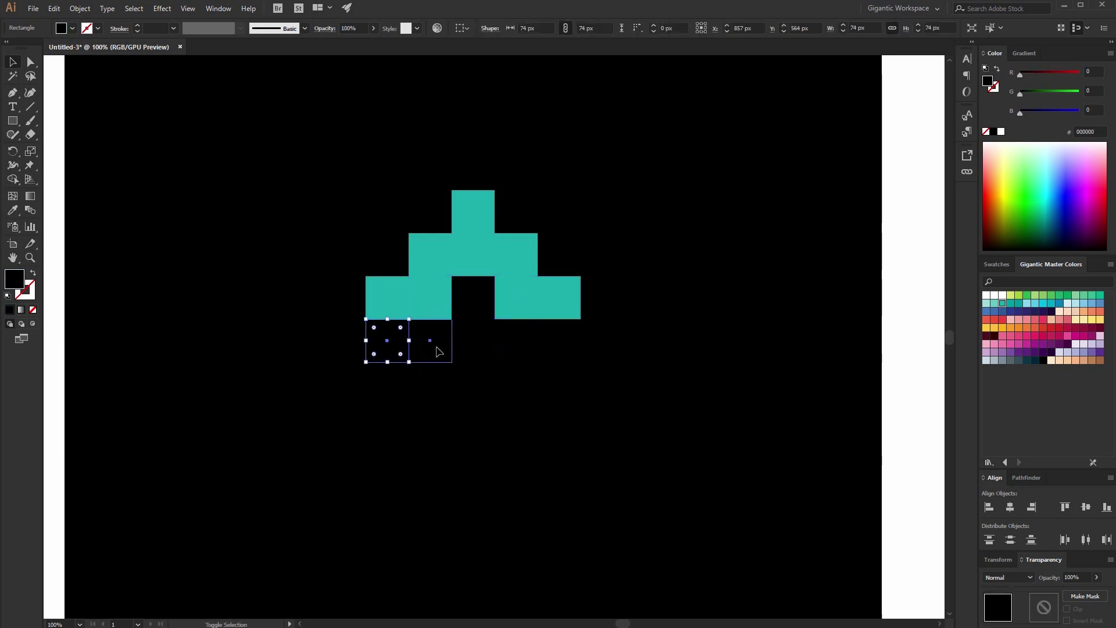
pyautogui.keyDown('shift'); pyautogui.click(489, 358); pyautogui.keyUp('shift')
pyautogui.keyDown('shift'); pyautogui.click(523, 356); pyautogui.keyUp('shift')
pyautogui.keyDown('shift'); pyautogui.click(559, 344); pyautogui.keyUp('shift')
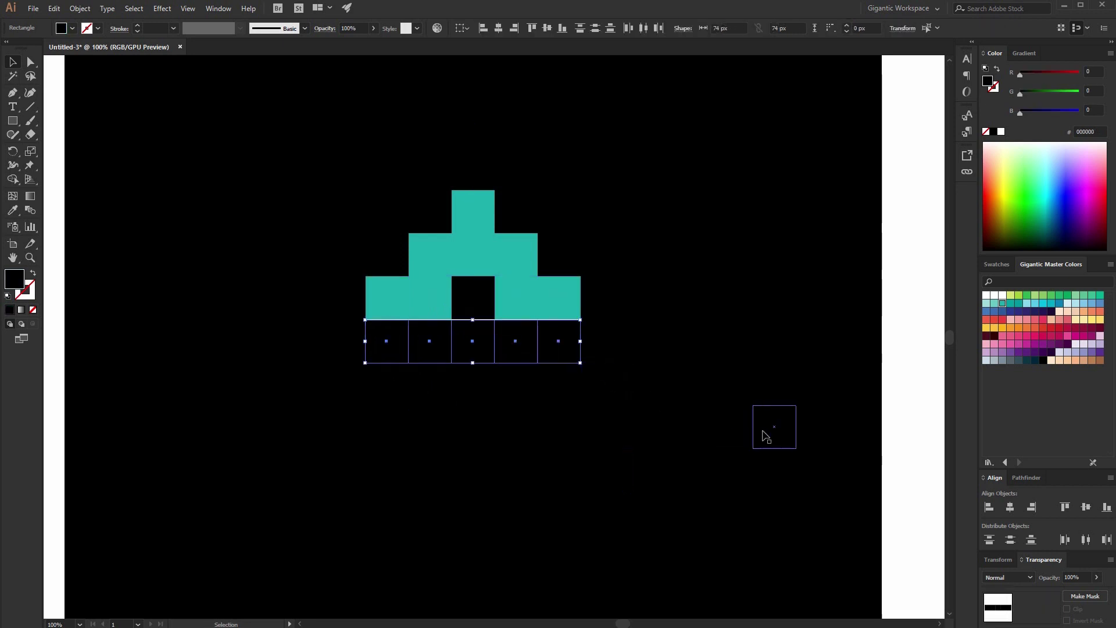
pyautogui.click(1002, 302)
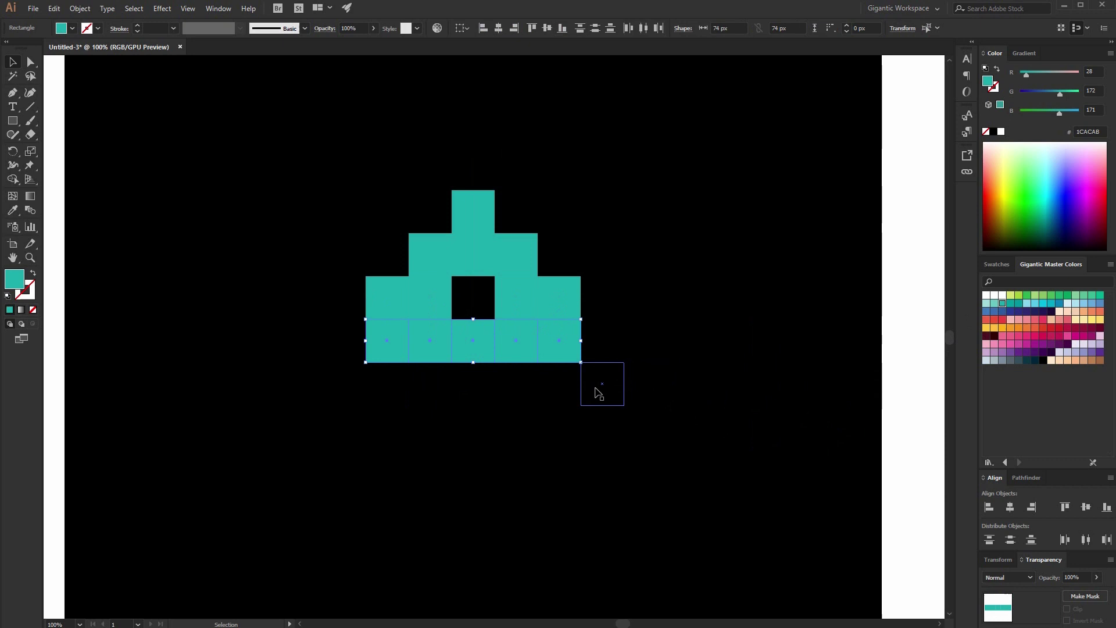
# Fill the three centre stem tiles magenta.
pyautogui.click(482, 387)
pyautogui.keyDown('shift'); pyautogui.click(475, 428); pyautogui.keyUp('shift')
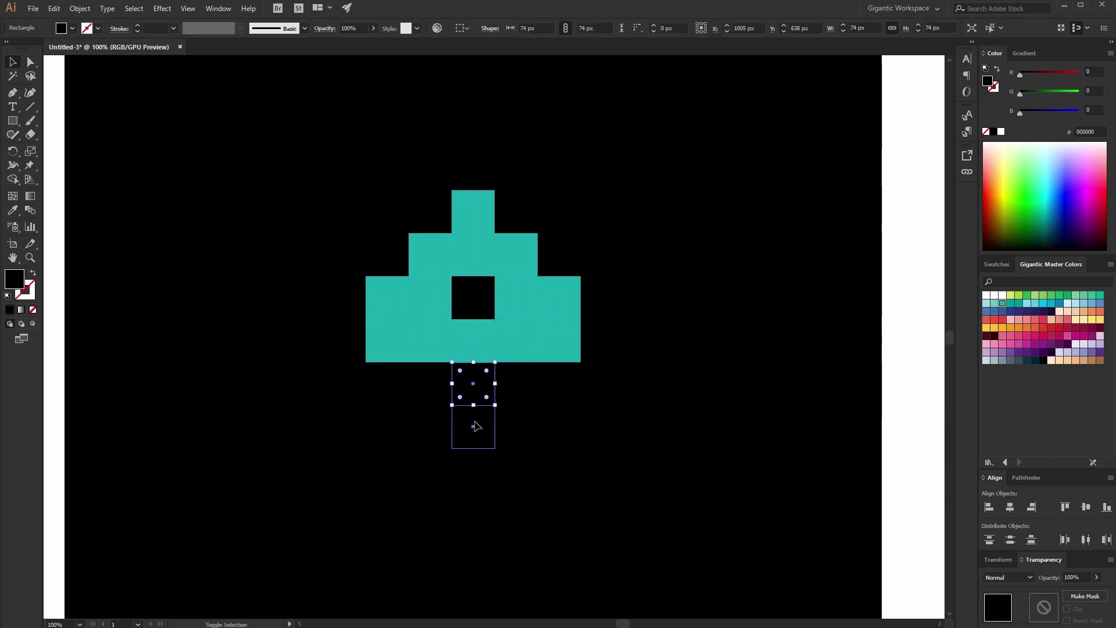
pyautogui.keyDown('shift'); pyautogui.click(471, 468); pyautogui.keyUp('shift')
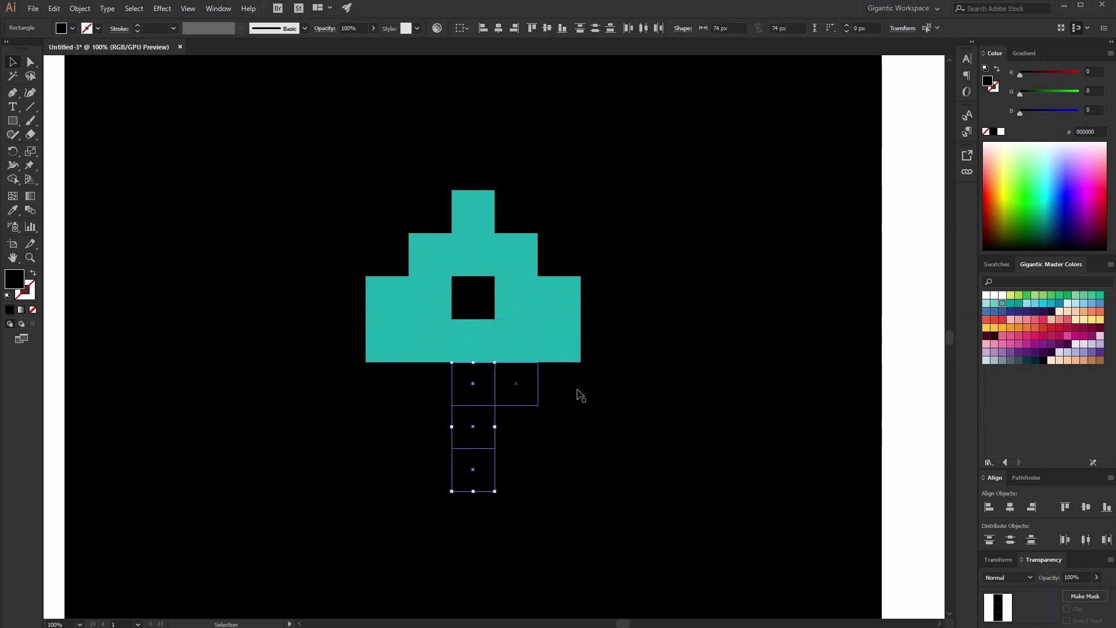
pyautogui.click(1074, 340)
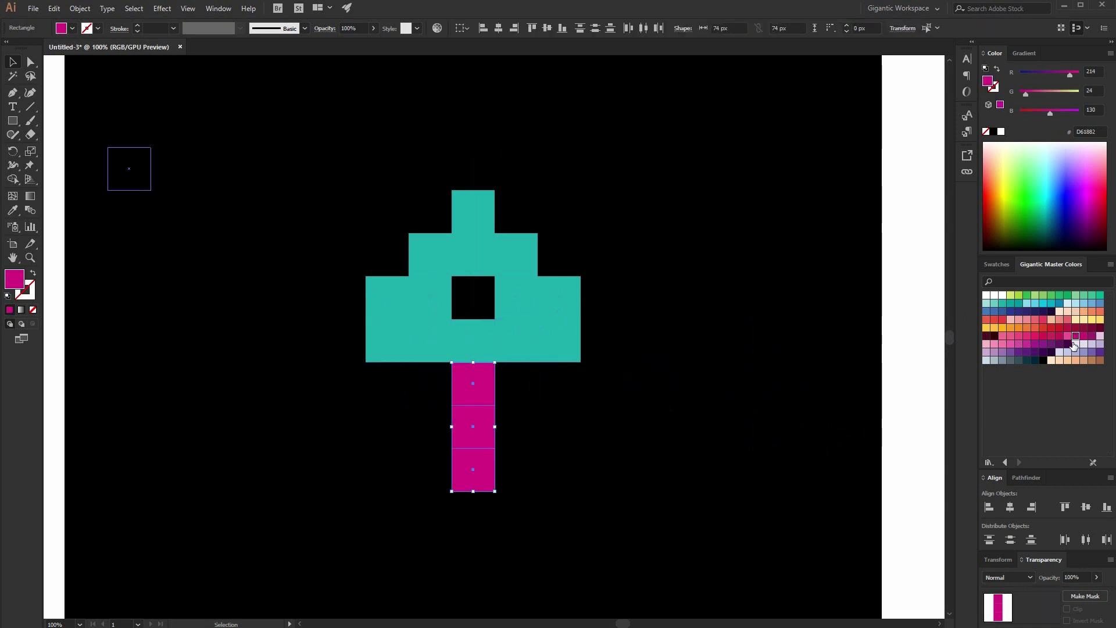
# Fill the eight tiles on either side of the magenta stem teal.
pyautogui.click(387, 384)
pyautogui.keyDown('shift'); pyautogui.click(429, 384); pyautogui.keyUp('shift')
pyautogui.keyDown('shift'); pyautogui.click(429, 425); pyautogui.keyUp('shift')
pyautogui.keyDown('shift'); pyautogui.click(386, 426); pyautogui.keyUp('shift')
pyautogui.keyDown('shift'); pyautogui.click(516, 426); pyautogui.keyUp('shift')
pyautogui.keyDown('shift'); pyautogui.click(516, 384); pyautogui.keyUp('shift')
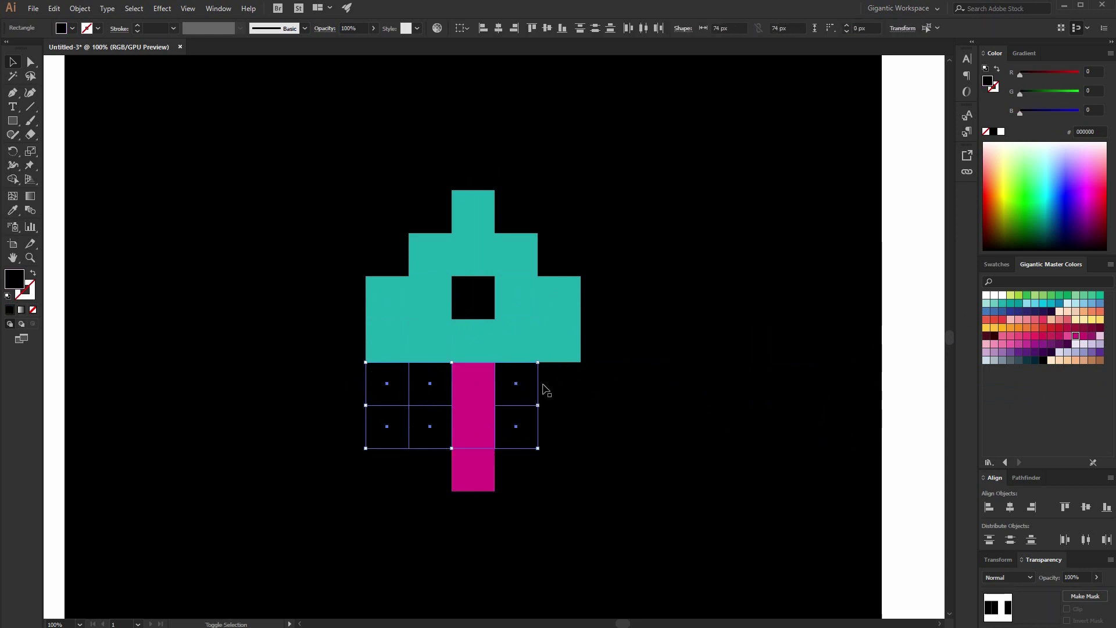
pyautogui.keyDown('shift'); pyautogui.click(559, 383); pyautogui.keyUp('shift')
pyautogui.keyDown('shift'); pyautogui.click(559, 426); pyautogui.keyUp('shift')
pyautogui.click(1009, 305)
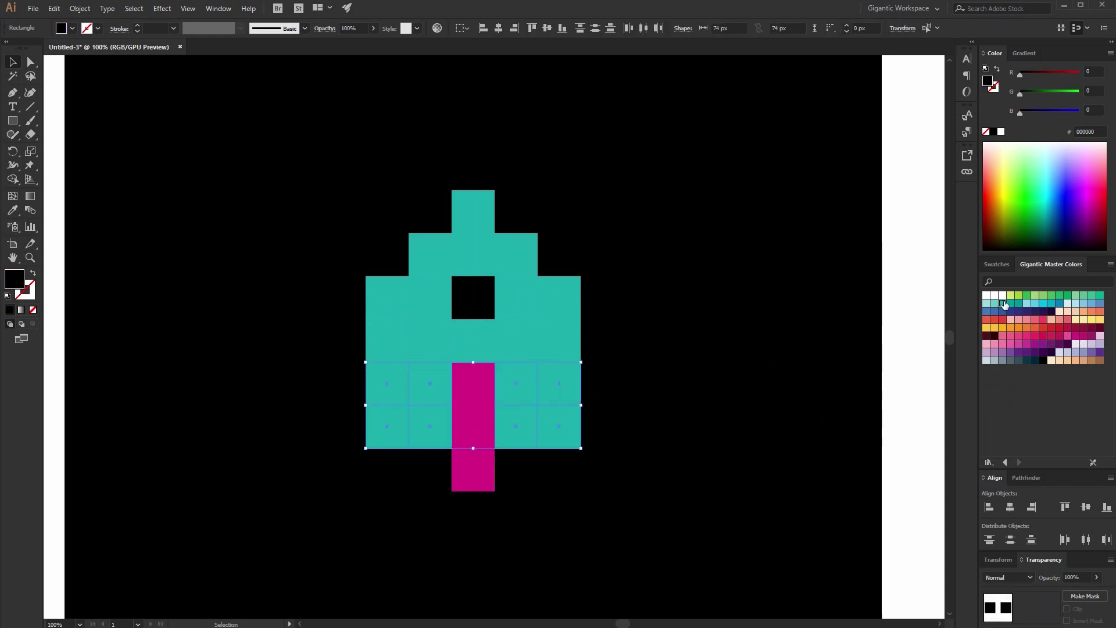
# Paint the left fin squares beside the teal body magenta.
pyautogui.click(898, 323)
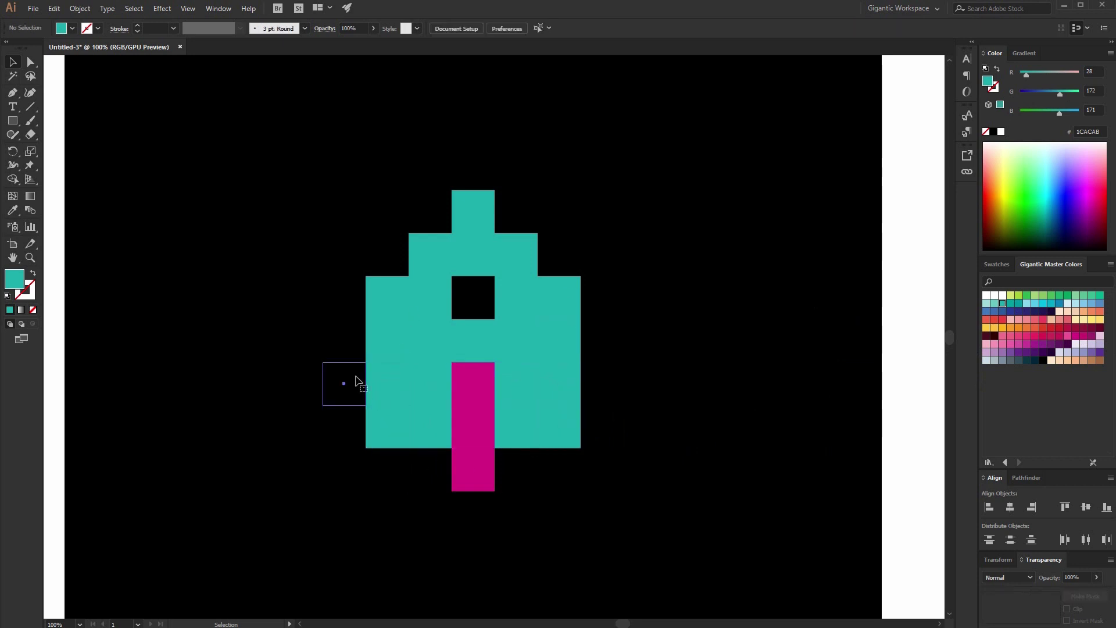
pyautogui.click(356, 380)
pyautogui.keyDown('shift'); pyautogui.click(343, 426); pyautogui.keyUp('shift')
pyautogui.keyDown('shift'); pyautogui.click(301, 425); pyautogui.keyUp('shift')
pyautogui.keyDown('shift'); pyautogui.click(302, 384); pyautogui.keyUp('shift')
pyautogui.keyDown('shift'); pyautogui.click(301, 469); pyautogui.keyUp('shift')
pyautogui.keyDown('shift'); pyautogui.click(344, 469); pyautogui.keyUp('shift')
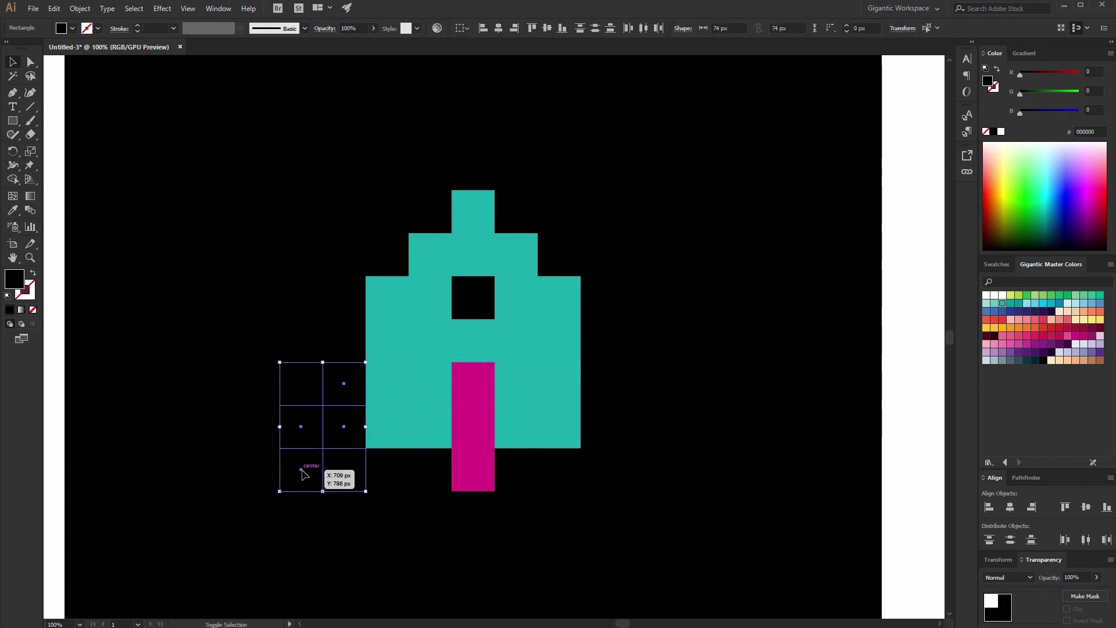
pyautogui.keyDown('shift'); pyautogui.click(301, 473); pyautogui.keyUp('shift')
pyautogui.click(1076, 338)
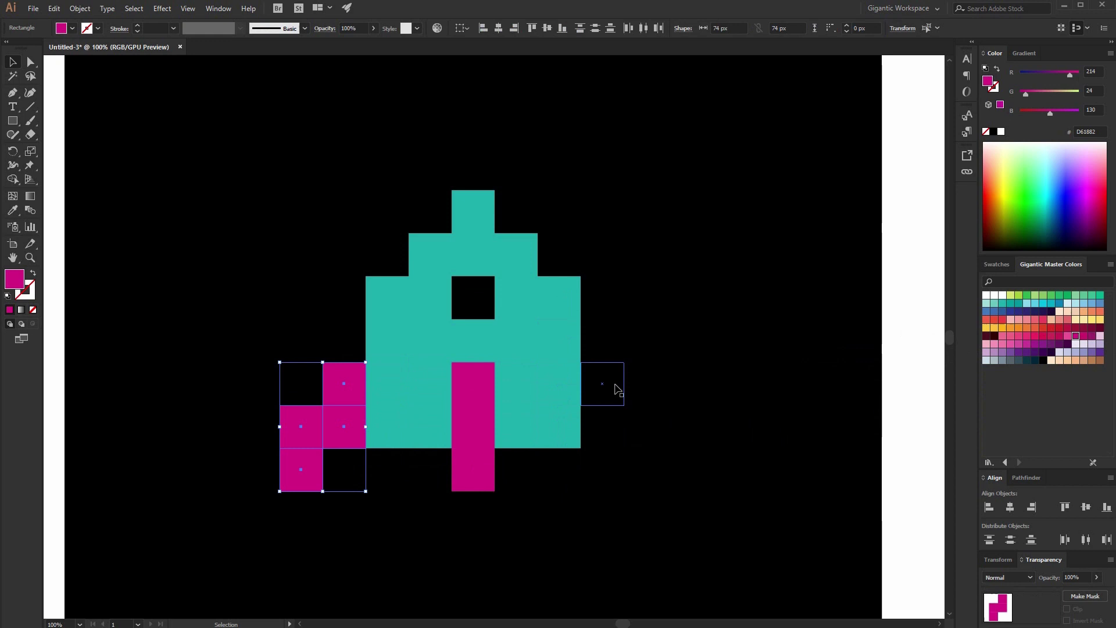
# Paint the five right fin squares magenta and deselect.
pyautogui.click(611, 388)
pyautogui.keyDown('shift'); pyautogui.click(601, 427); pyautogui.keyUp('shift')
pyautogui.keyDown('shift'); pyautogui.click(646, 384); pyautogui.keyUp('shift')
pyautogui.keyDown('shift'); pyautogui.click(645, 428); pyautogui.keyUp('shift')
pyautogui.keyDown('shift'); pyautogui.click(645, 471); pyautogui.keyUp('shift')
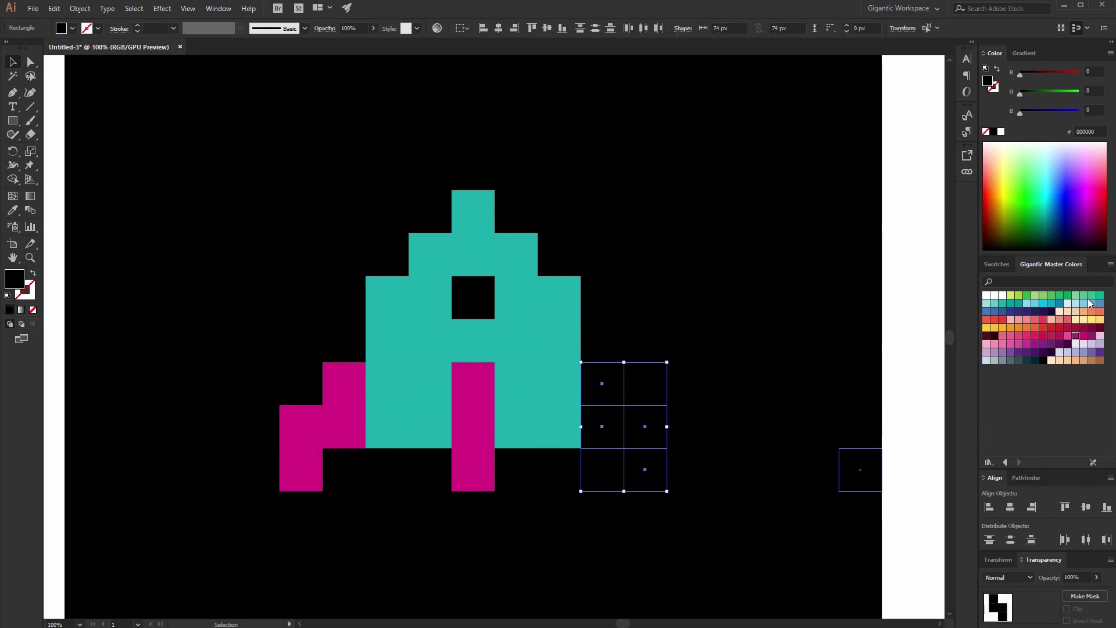
pyautogui.click(1076, 338)
pyautogui.click(912, 304)
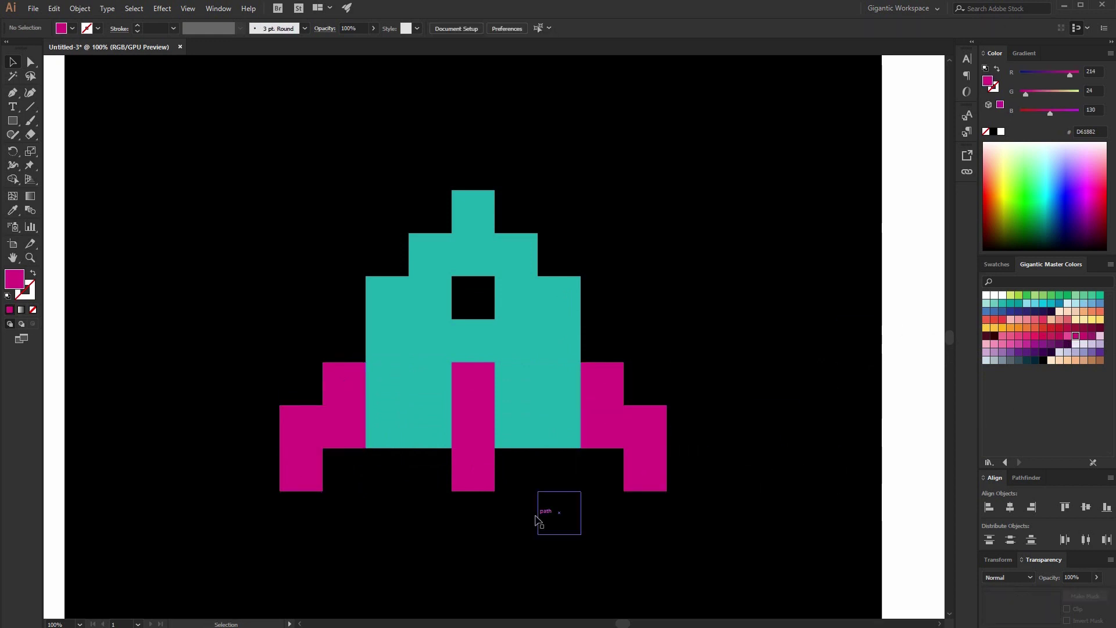
pyautogui.scroll(-3, 408, 498)
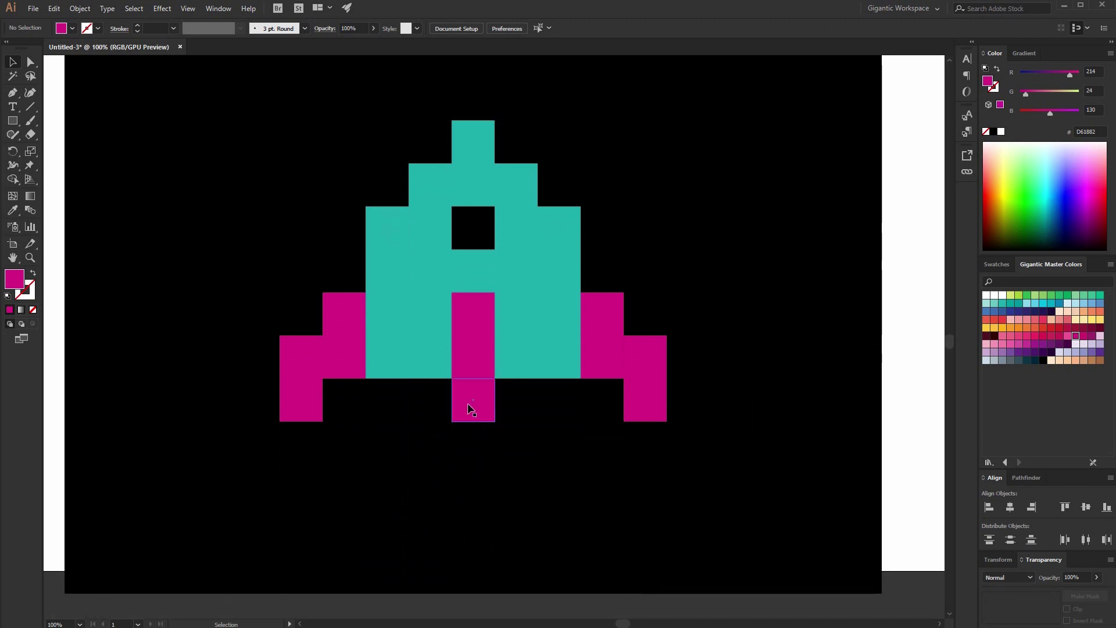
pyautogui.scroll(-3, 410, 436)
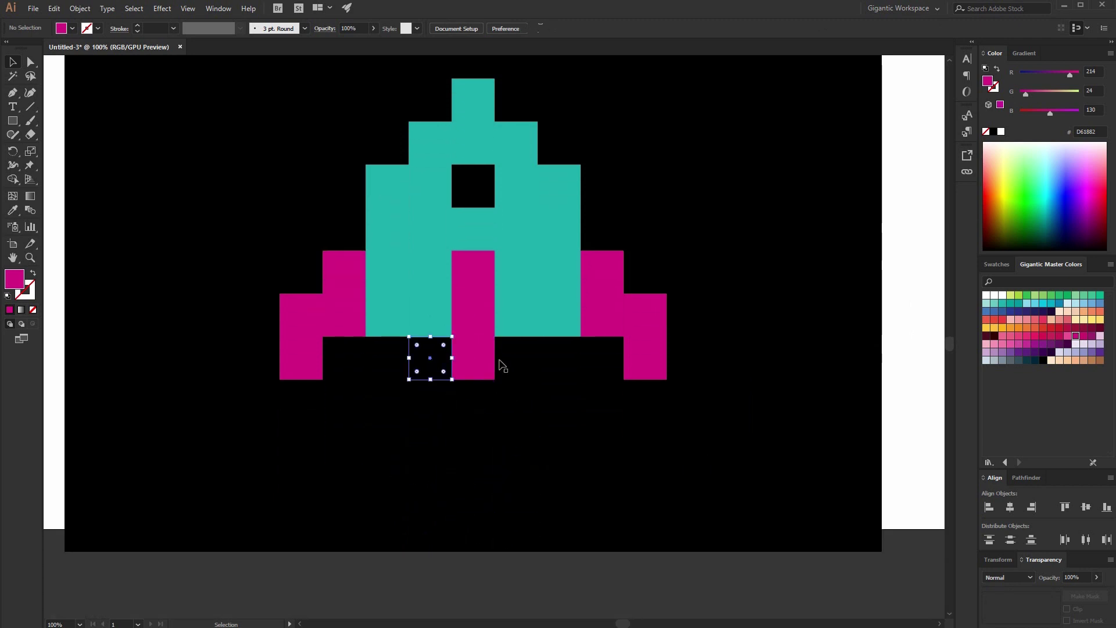
# Fill the four squares just below the rocket body yellow-orange.
pyautogui.keyDown('shift'); pyautogui.click(430, 357); pyautogui.keyUp('shift')
pyautogui.keyDown('shift'); pyautogui.click(386, 401); pyautogui.keyUp('shift')
pyautogui.keyDown('shift'); pyautogui.click(430, 401); pyautogui.keyUp('shift')
pyautogui.keyDown('shift'); pyautogui.click(558, 401); pyautogui.keyUp('shift')
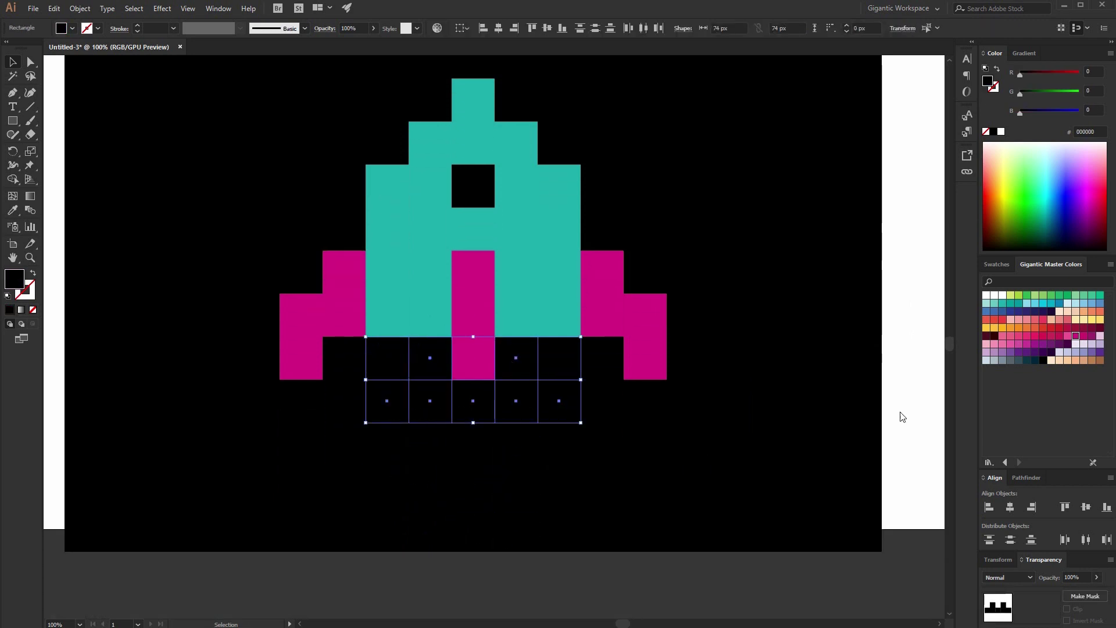
pyautogui.click(1002, 330)
pyautogui.click(439, 443)
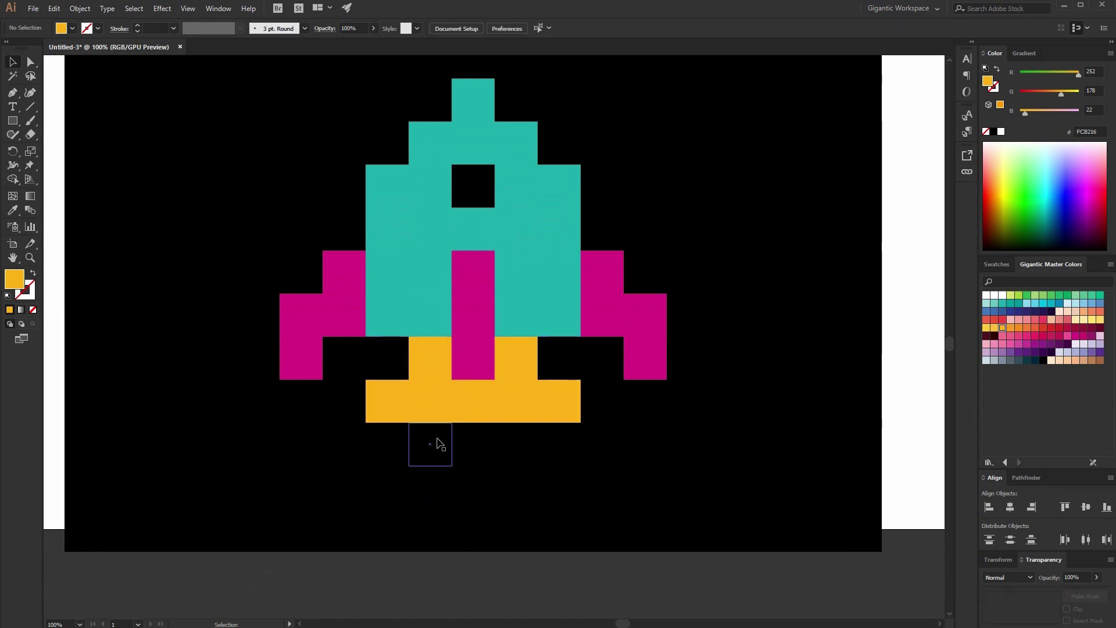
# Fill the lower flame squares and flame centre yellow-orange, then zoom out to view the artwork.
pyautogui.keyDown('shift'); pyautogui.click(473, 445); pyautogui.keyUp('shift')
pyautogui.keyDown('shift'); pyautogui.click(518, 445); pyautogui.keyUp('shift')
pyautogui.keyDown('shift'); pyautogui.click(473, 488); pyautogui.keyUp('shift')
pyautogui.click(1002, 329)
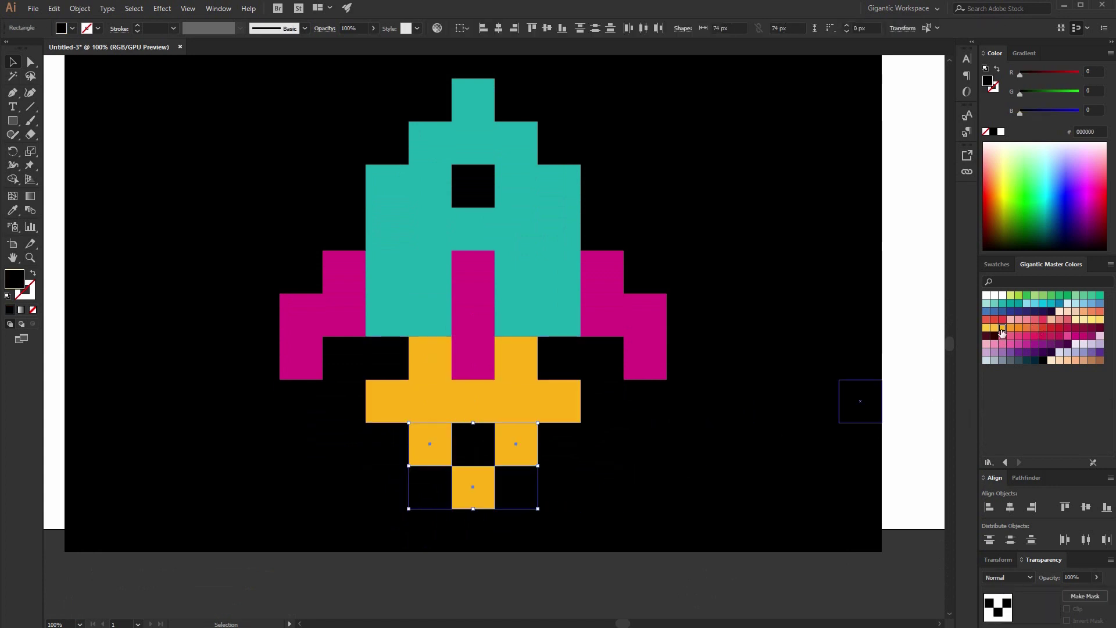
pyautogui.click(484, 445)
pyautogui.click(1003, 330)
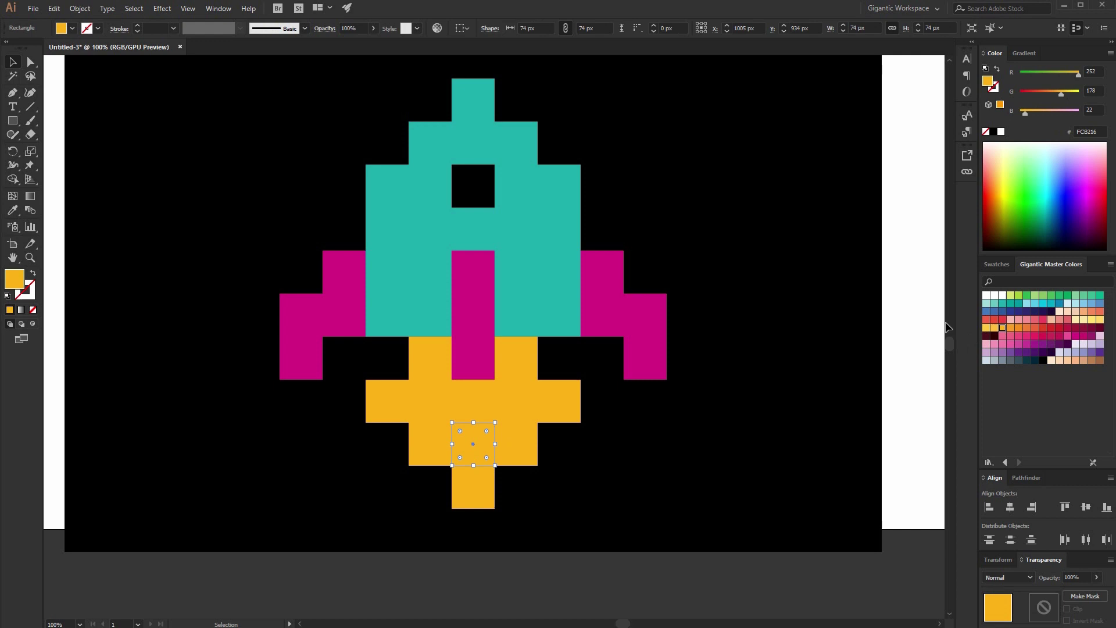
pyautogui.click(474, 505)
pyautogui.hotkey('ctrl', '-')
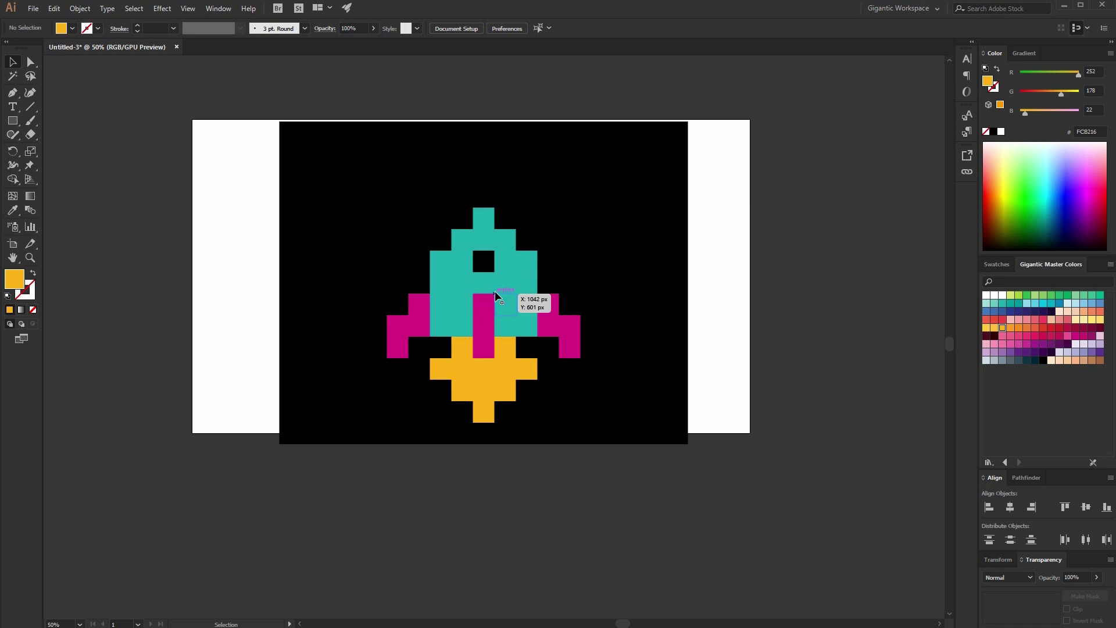
pyautogui.hotkey('ctrl', '+')
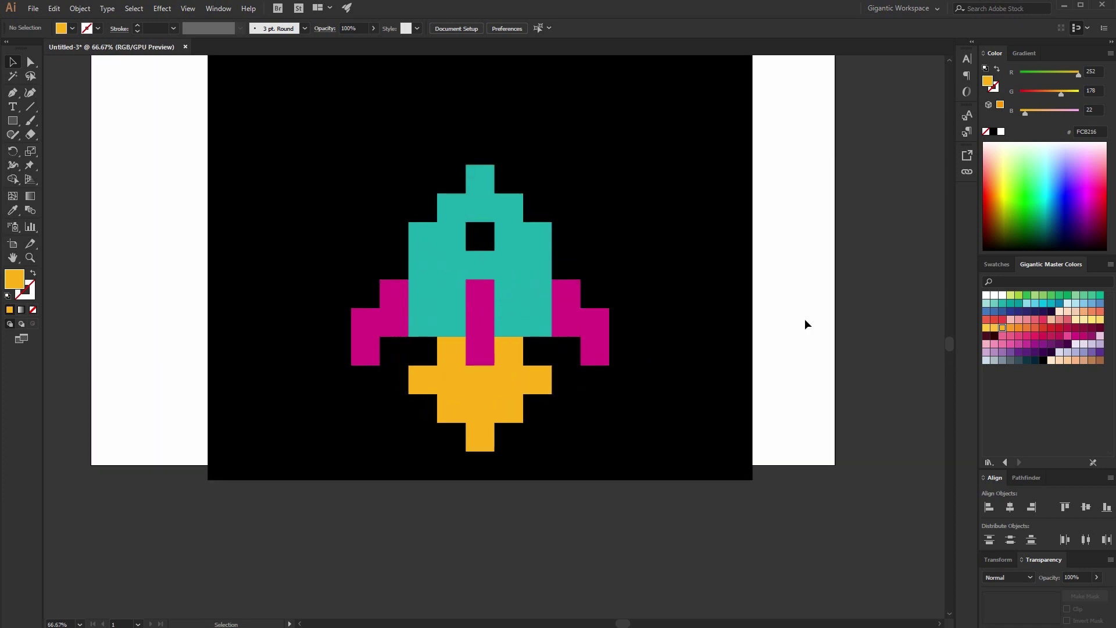
# Copy the bottom row of black tiles downward and repeat it with Ctrl+D.
pyautogui.moveTo(209, 490); pyautogui.dragTo(756, 454)
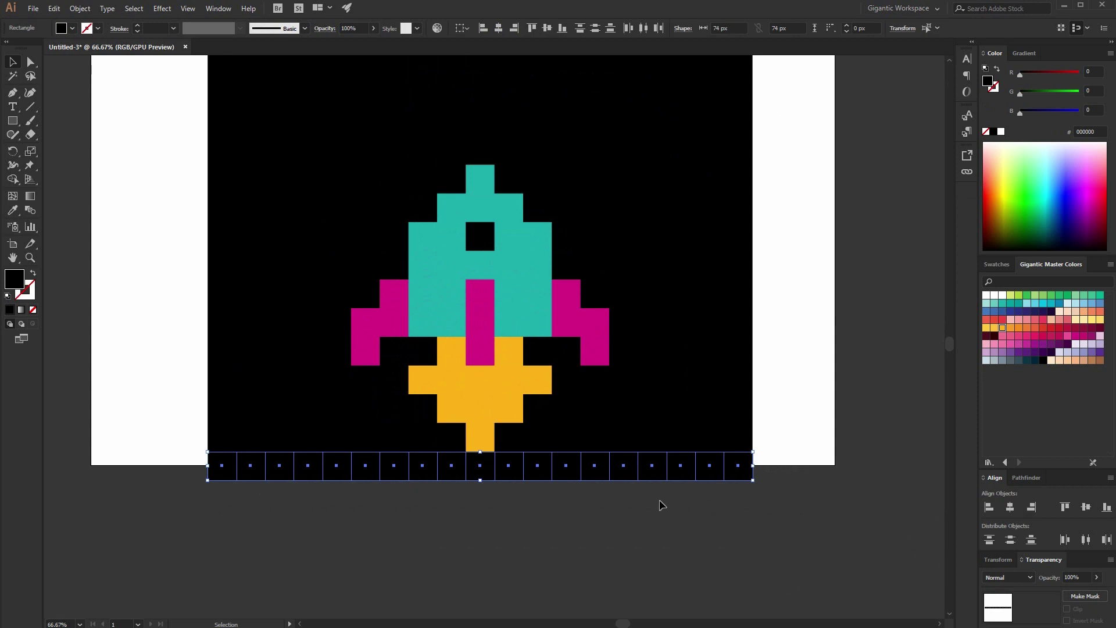
pyautogui.moveTo(629, 465); pyautogui.dragTo(624, 495)
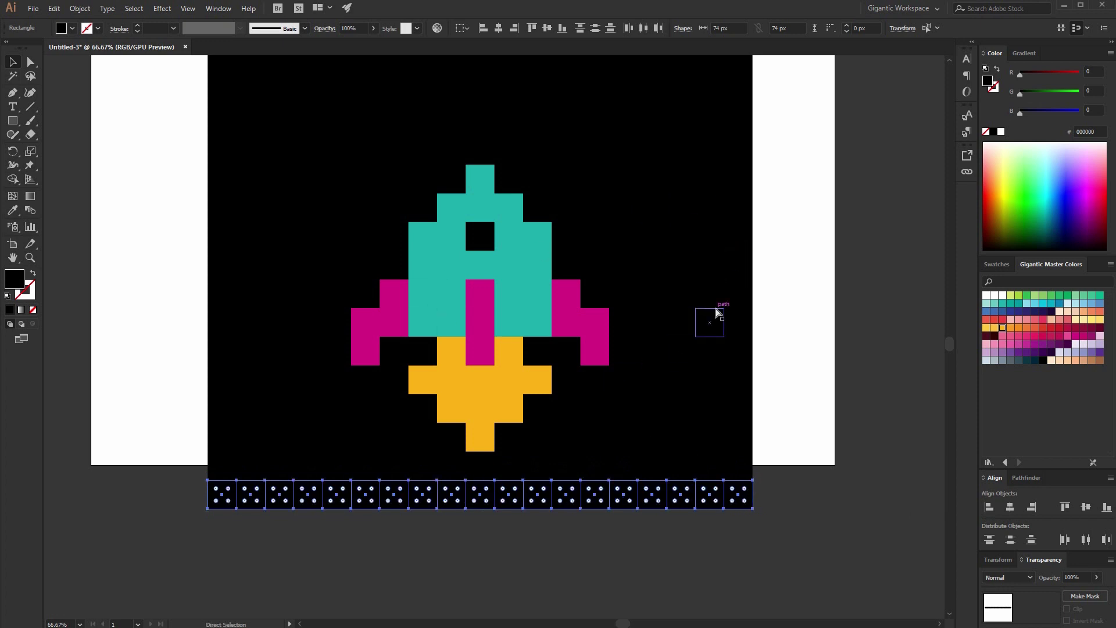
pyautogui.scroll(-2, 702, 411)
pyautogui.scroll(-2, 754, 471)
pyautogui.press('a')
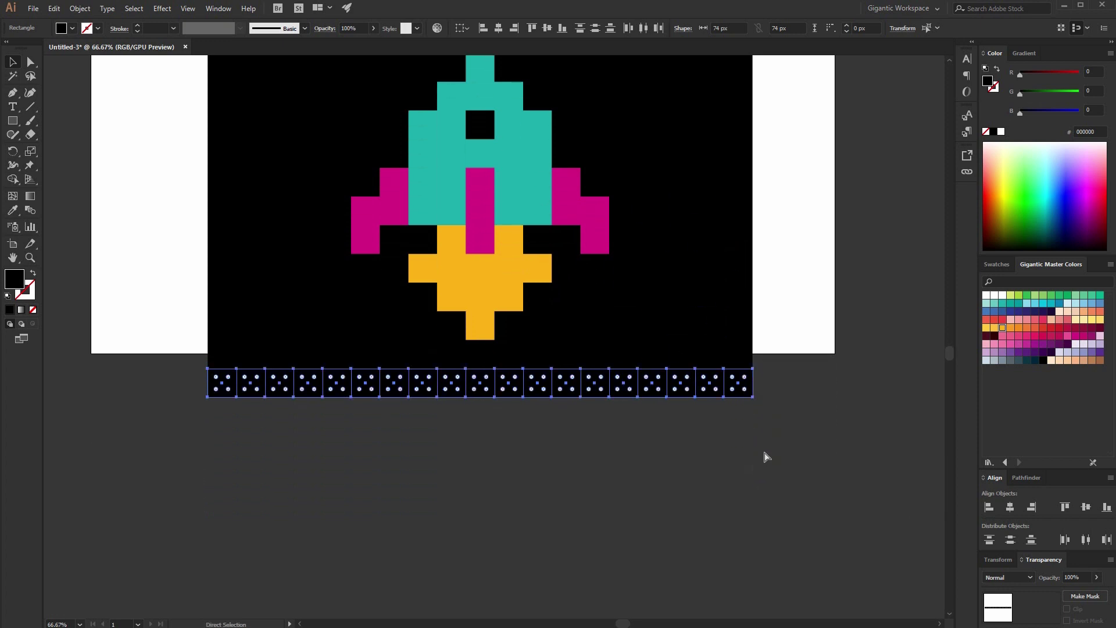
pyautogui.hotkey('ctrl', 'd')
pyautogui.hotkey('ctrl', 'd')
pyautogui.hotkey('ctrl', 'd')
pyautogui.hotkey('ctrl', 'd')
pyautogui.hotkey('ctrl', 'd')
pyautogui.hotkey('ctrl', 'd')
pyautogui.hotkey('ctrl', '0')
pyautogui.press('v')
pyautogui.moveTo(325, 182); pyautogui.dragTo(340, 195)
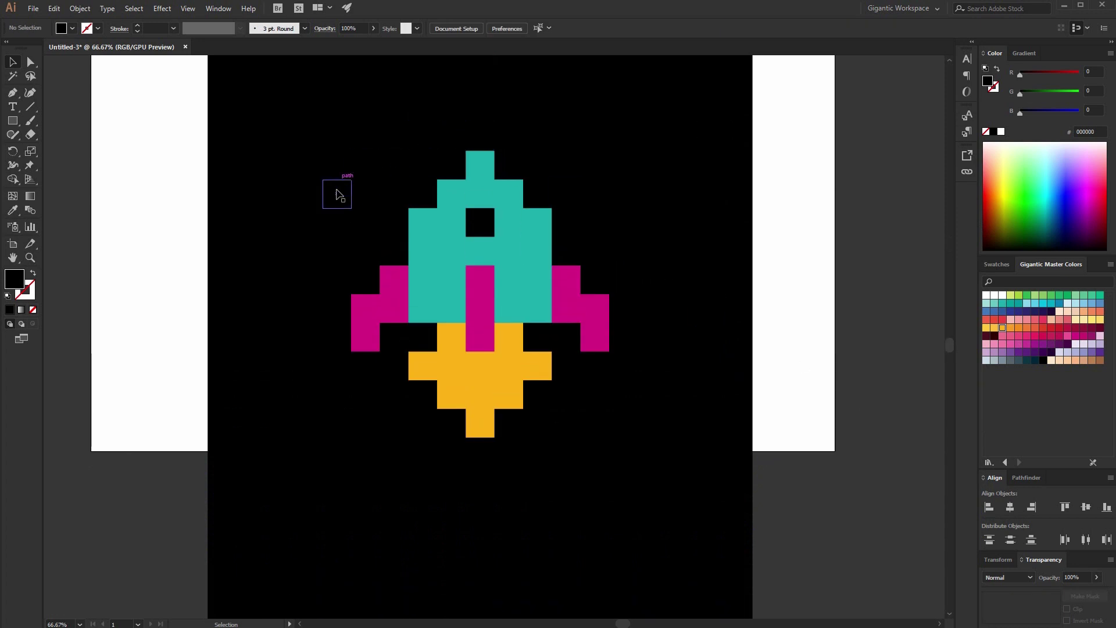
# Fill a four-square column left of the left fin white.
pyautogui.keyDown('shift'); pyautogui.click(308, 283); pyautogui.keyUp('shift')
pyautogui.keyDown('shift'); pyautogui.click(308, 310); pyautogui.keyUp('shift')
pyautogui.keyDown('shift'); pyautogui.click(308, 336); pyautogui.keyUp('shift')
pyautogui.keyDown('shift'); pyautogui.click(308, 364); pyautogui.keyUp('shift')
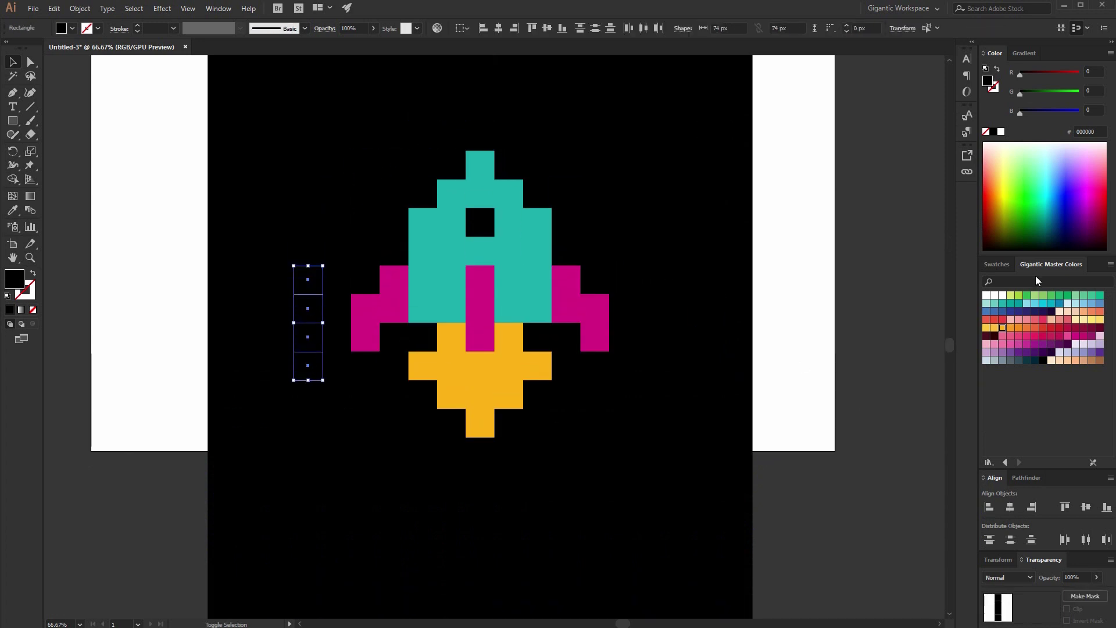
pyautogui.click(988, 304)
pyautogui.scroll(2, 680, 280)
pyautogui.moveTo(380, 322); pyautogui.dragTo(406, 344)
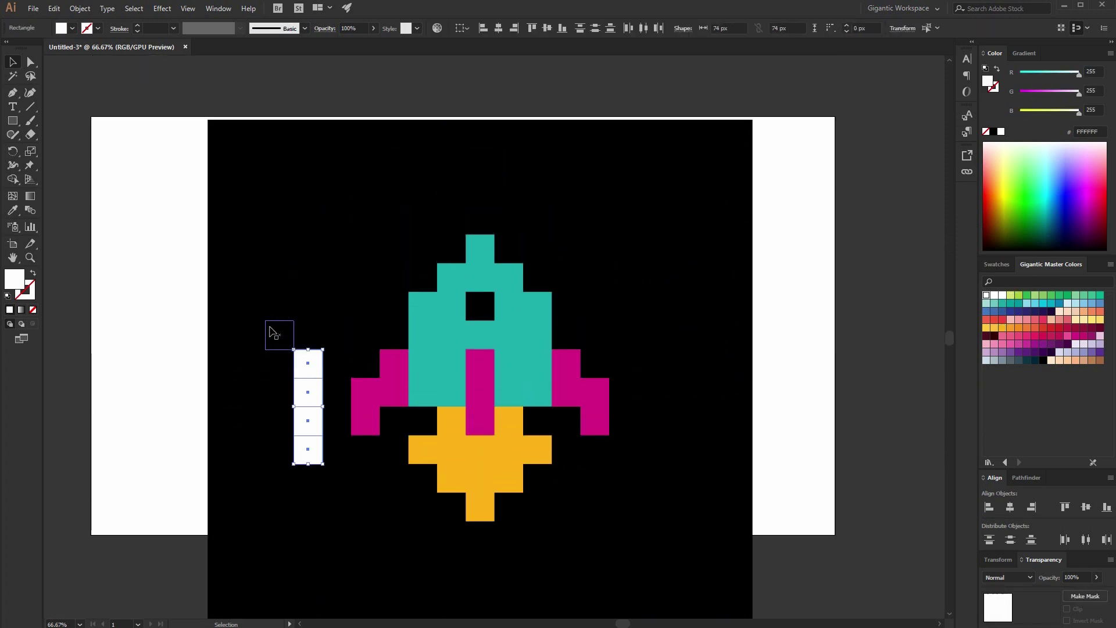
# Extend the white left column upward and whiten the top-left corner square.
pyautogui.keyDown('shift'); pyautogui.click(307, 336); pyautogui.keyUp('shift')
pyautogui.keyDown('shift'); pyautogui.click(308, 305); pyautogui.keyUp('shift')
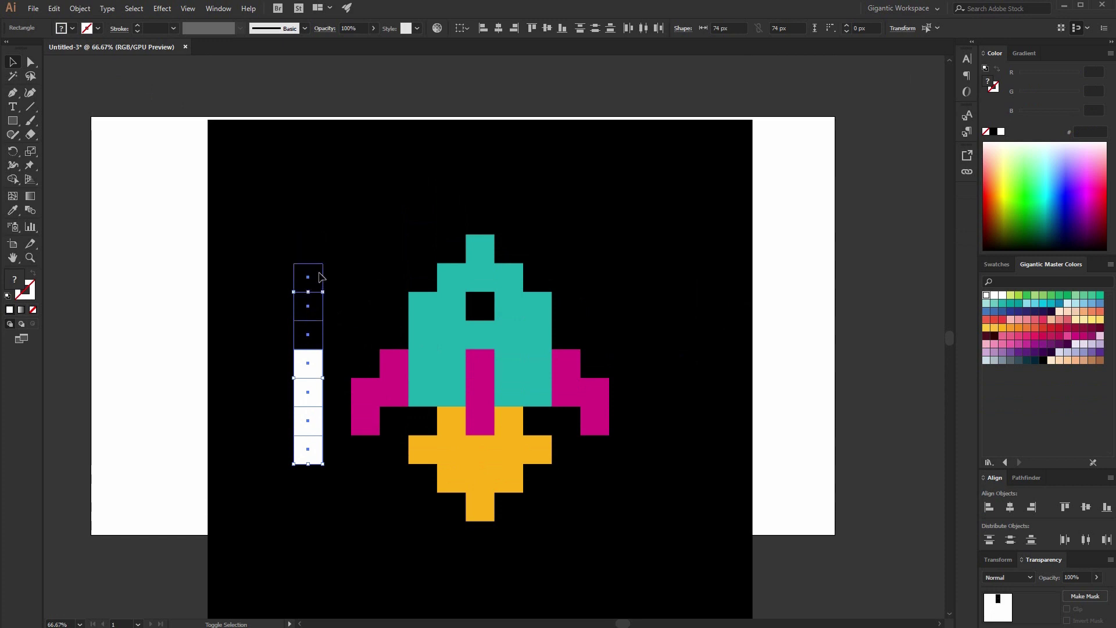
pyautogui.click(987, 301)
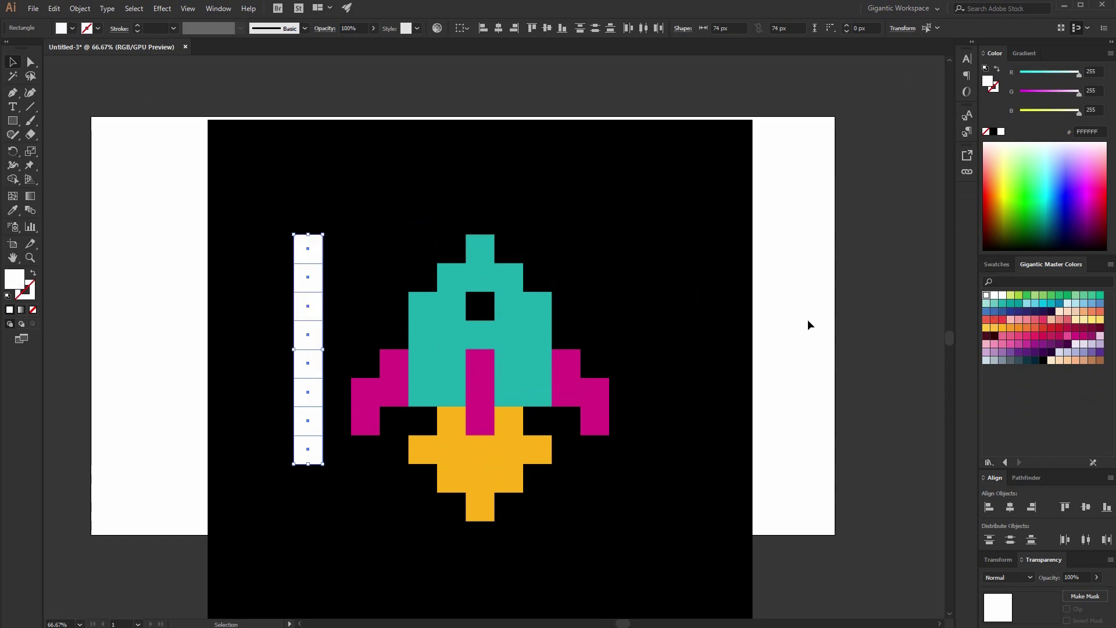
pyautogui.click(278, 209)
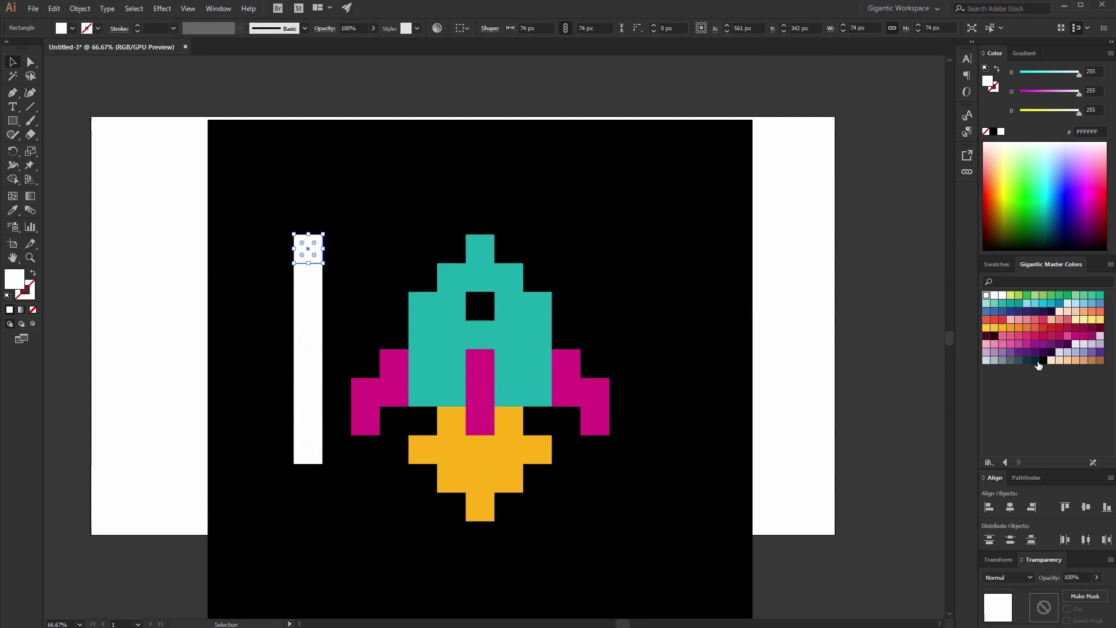
pyautogui.click(1045, 360)
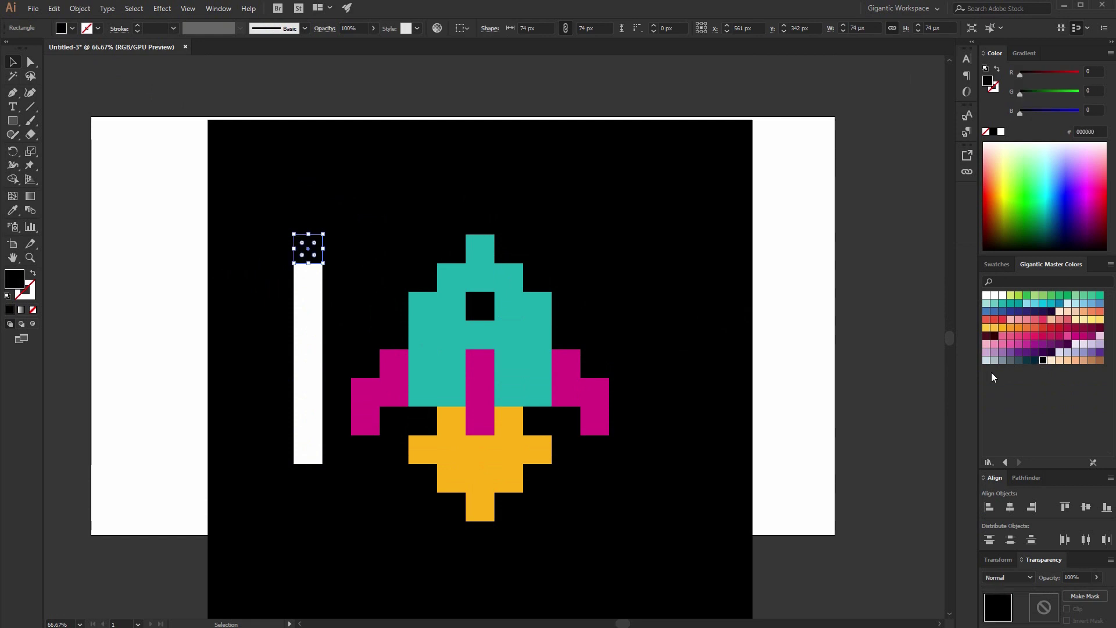
pyautogui.click(986, 297)
pyautogui.click(600, 246)
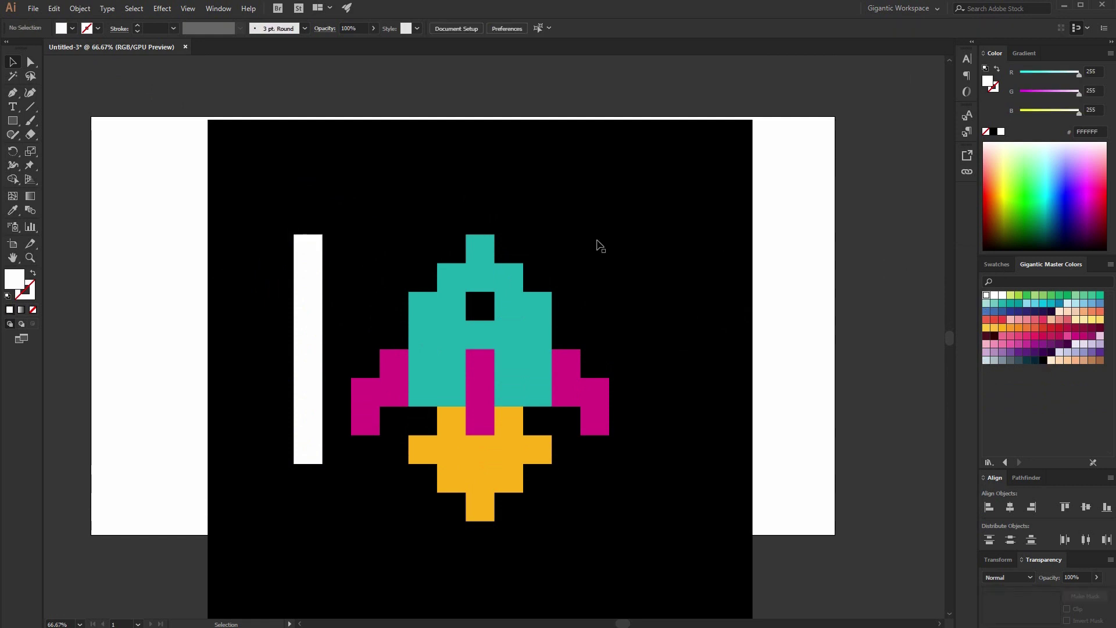
pyautogui.moveTo(392, 248); pyautogui.dragTo(338, 219)
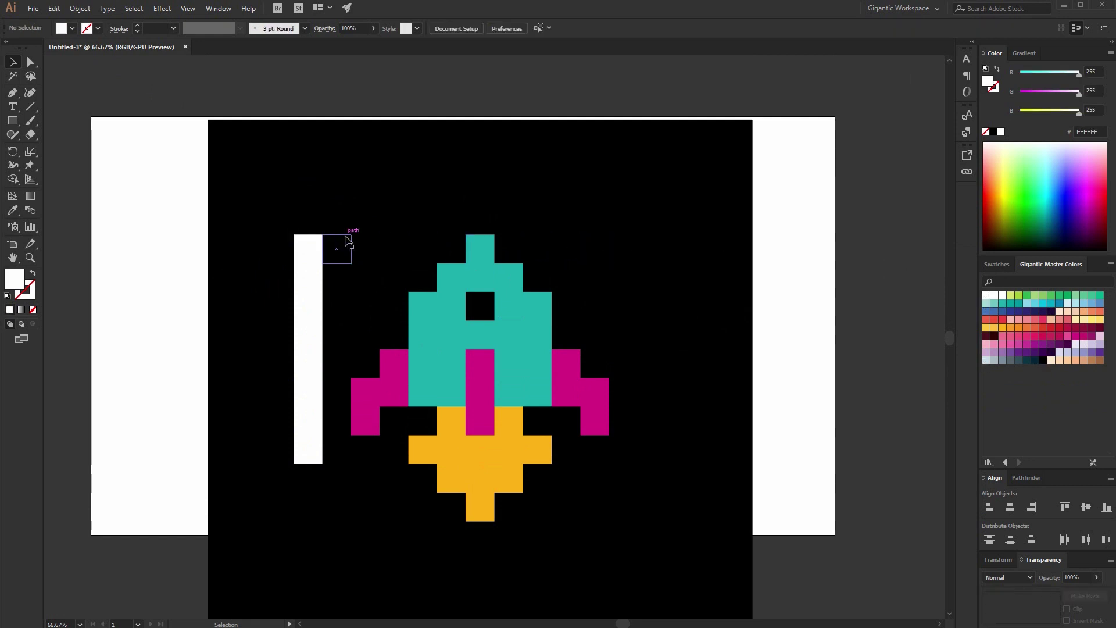
pyautogui.click(991, 297)
# Fill the top-row squares and the top-right corner square white.
pyautogui.click(366, 192)
pyautogui.keyDown('shift'); pyautogui.click(422, 192); pyautogui.keyUp('shift')
pyautogui.keyDown('shift'); pyautogui.click(448, 196); pyautogui.keyUp('shift')
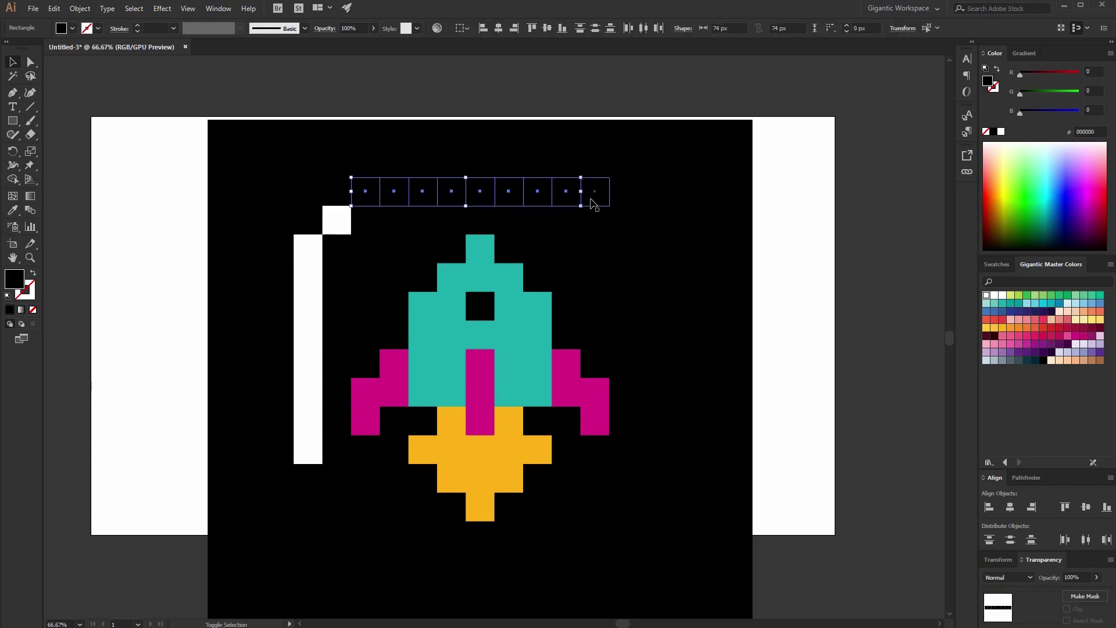
pyautogui.click(990, 297)
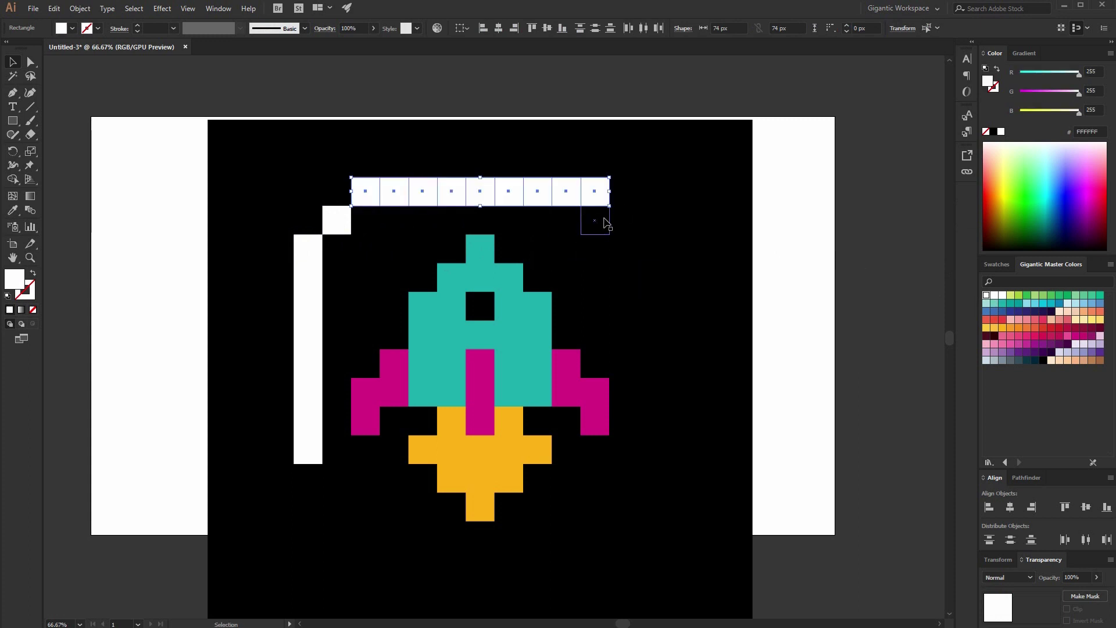
pyautogui.click(624, 219)
pyautogui.click(986, 297)
# Fill the right column and the square below it white.
pyautogui.click(652, 261)
pyautogui.keyDown('shift'); pyautogui.click(652, 292); pyautogui.keyUp('shift')
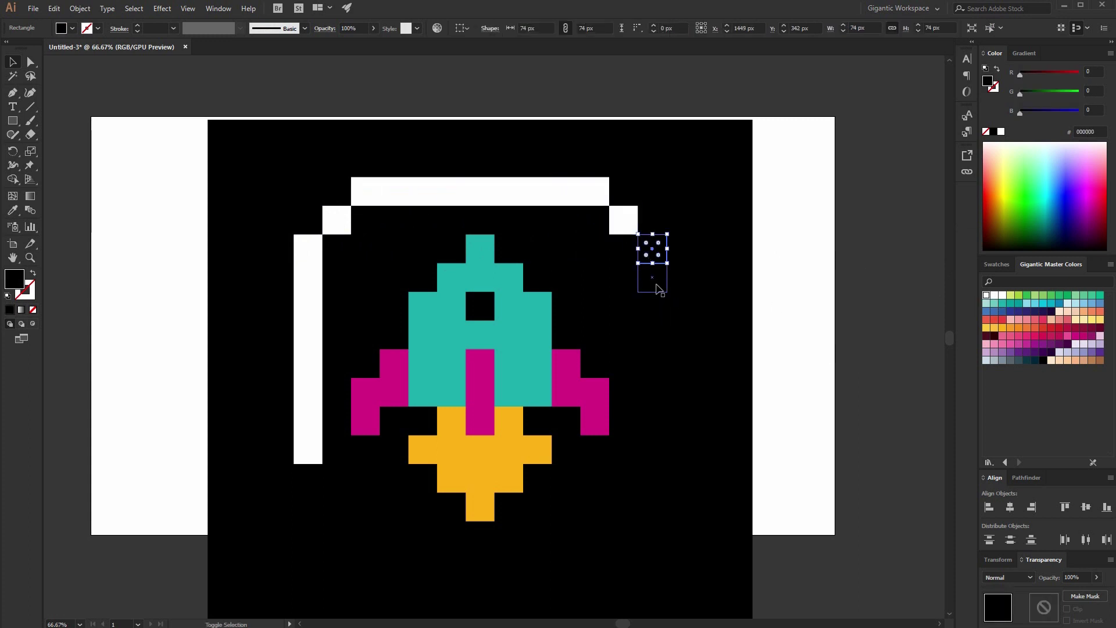
pyautogui.keyDown('shift'); pyautogui.click(652, 321); pyautogui.keyUp('shift')
pyautogui.keyDown('shift'); pyautogui.click(652, 349); pyautogui.keyUp('shift')
pyautogui.keyDown('shift'); pyautogui.click(652, 392); pyautogui.keyUp('shift')
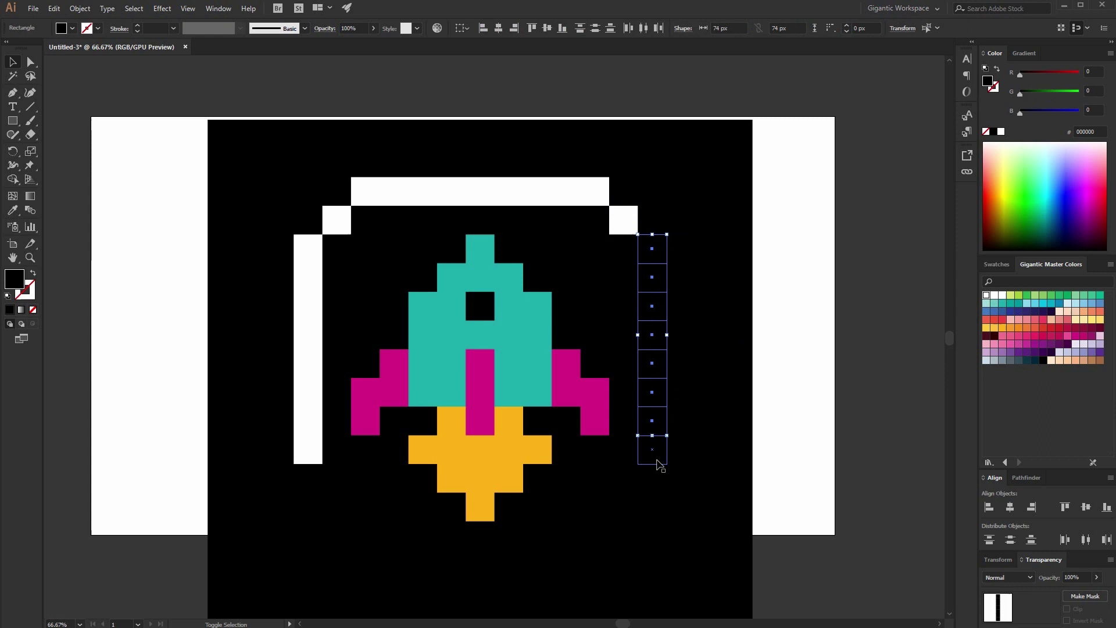
pyautogui.click(991, 296)
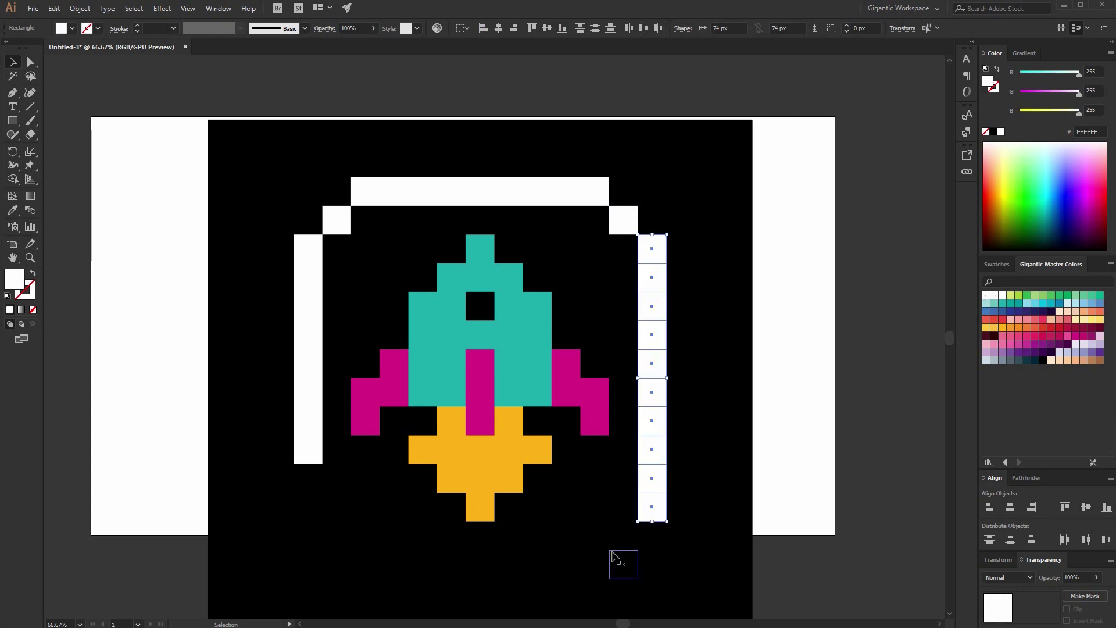
pyautogui.click(623, 536)
pyautogui.click(986, 297)
# Fill the squares along the bottom row white, closing the frame's lower edge.
pyautogui.click(595, 565)
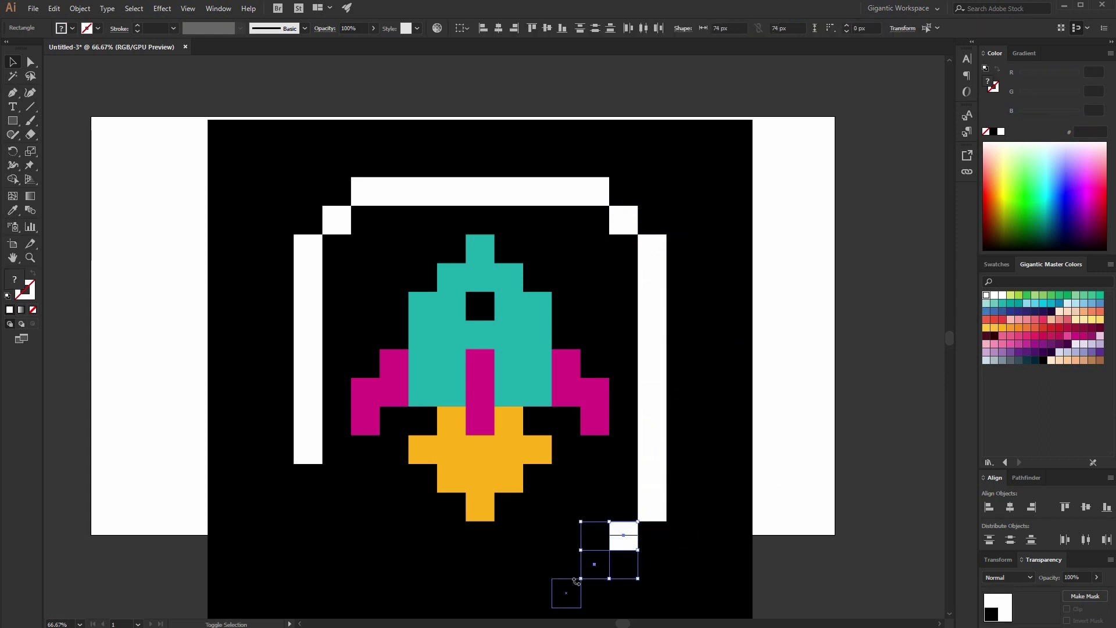
pyautogui.keyDown('shift'); pyautogui.click(565, 565); pyautogui.keyUp('shift')
pyautogui.keyDown('shift'); pyautogui.click(537, 565); pyautogui.keyUp('shift')
pyautogui.keyDown('shift'); pyautogui.click(509, 565); pyautogui.keyUp('shift')
pyautogui.keyDown('shift'); pyautogui.click(479, 565); pyautogui.keyUp('shift')
pyautogui.keyDown('shift'); pyautogui.click(422, 566); pyautogui.keyUp('shift')
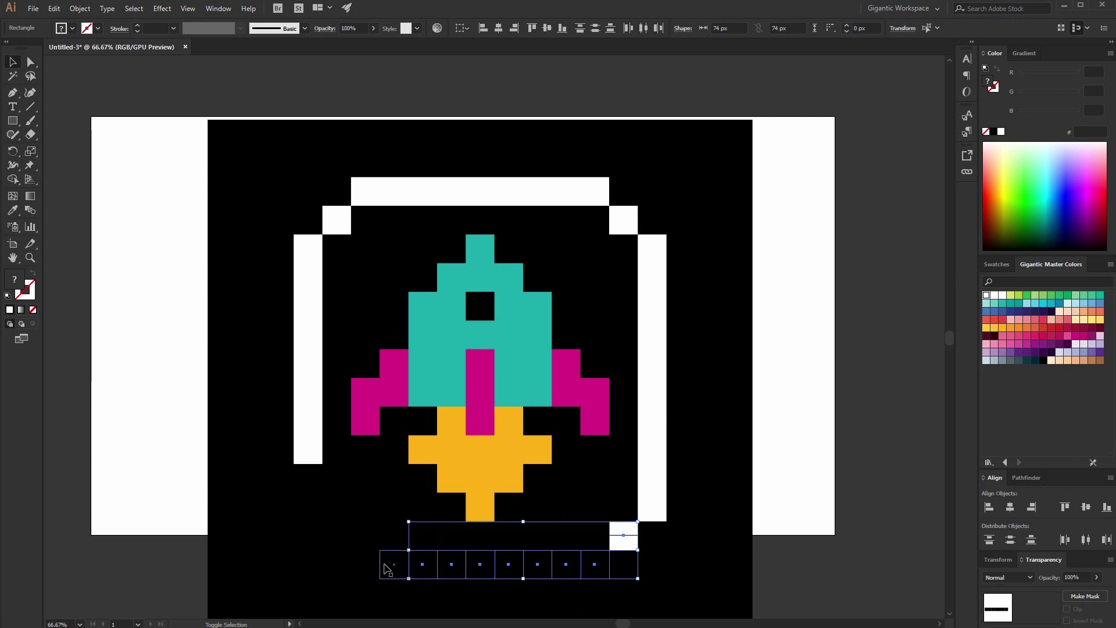
pyautogui.keyDown('shift'); pyautogui.click(364, 565); pyautogui.keyUp('shift')
pyautogui.keyDown('shift'); pyautogui.click(362, 566); pyautogui.keyUp('shift')
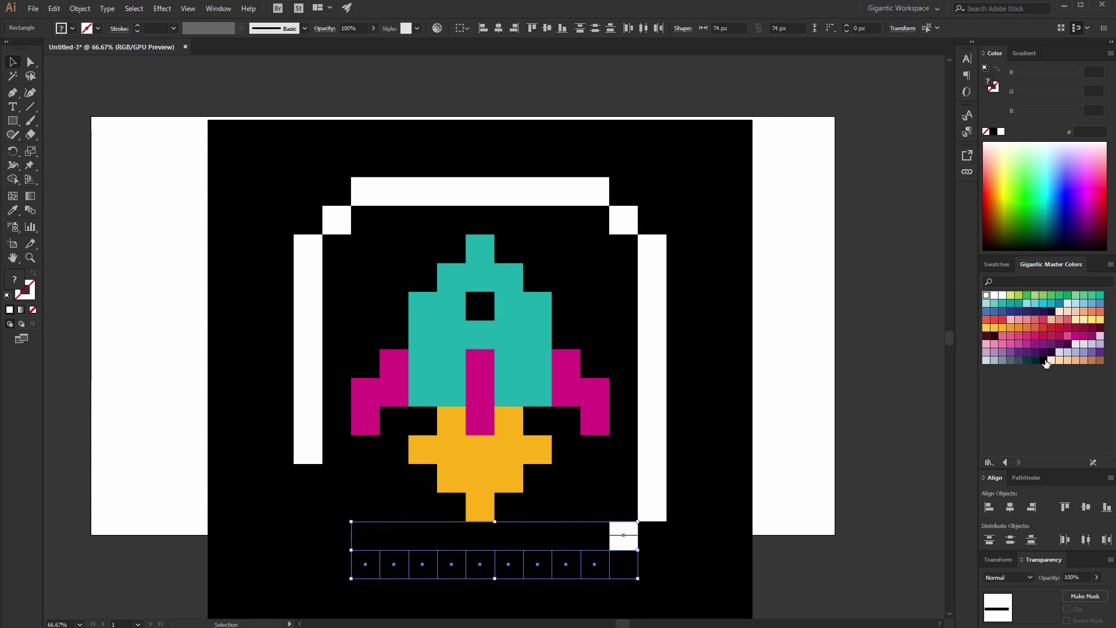
pyautogui.click(985, 298)
pyautogui.click(337, 535)
# Fill the two black gap squares below the frame's left side white.
pyautogui.click(987, 299)
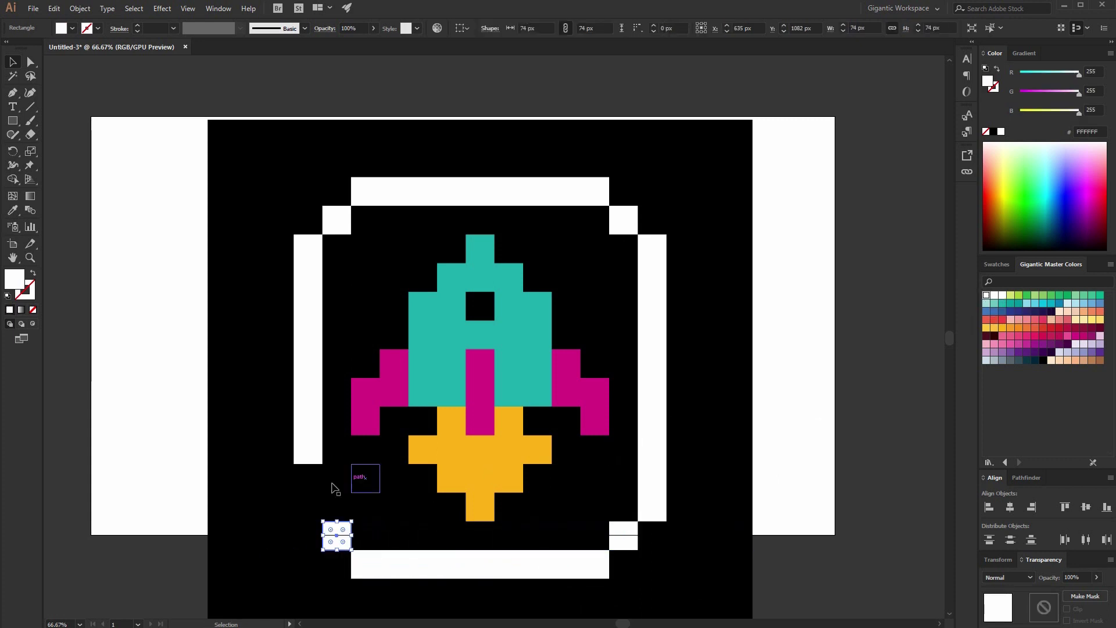
pyautogui.scroll(2, 371, 532)
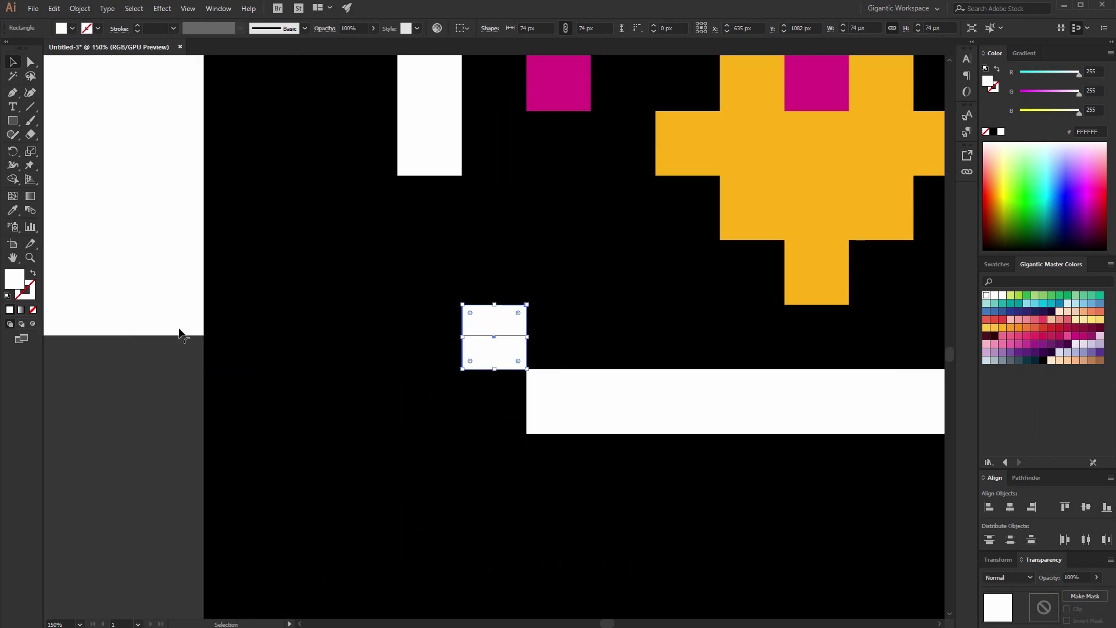
pyautogui.scroll(1, 375, 385)
pyautogui.click(427, 262)
pyautogui.keyDown('shift'); pyautogui.click(428, 315); pyautogui.keyUp('shift')
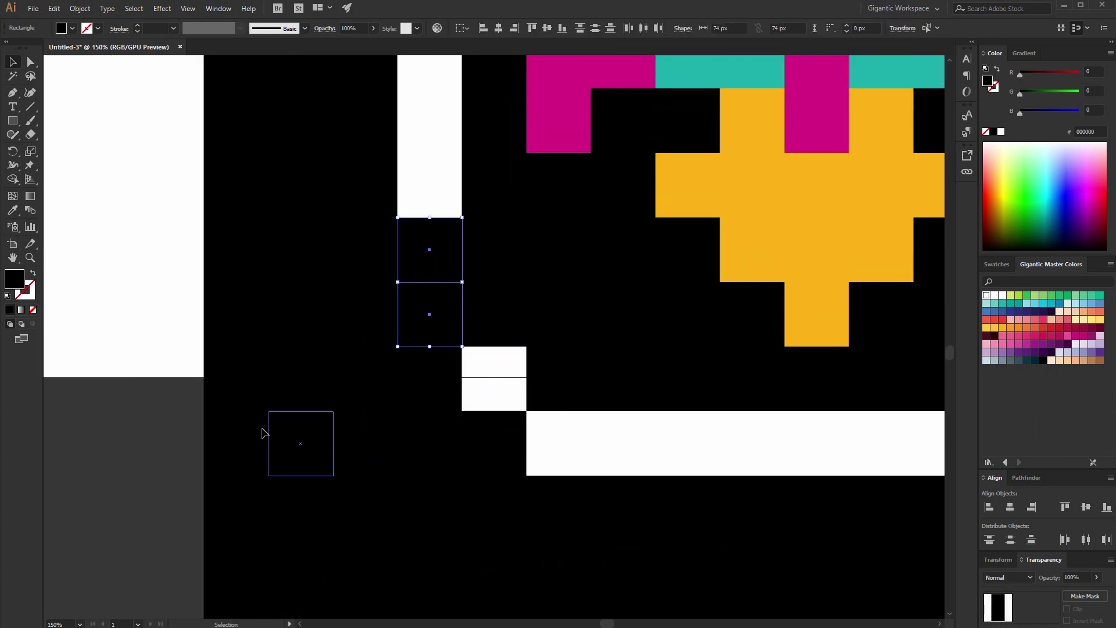
pyautogui.click(297, 443)
pyautogui.click(510, 380)
pyautogui.click(253, 384)
pyautogui.click(301, 314)
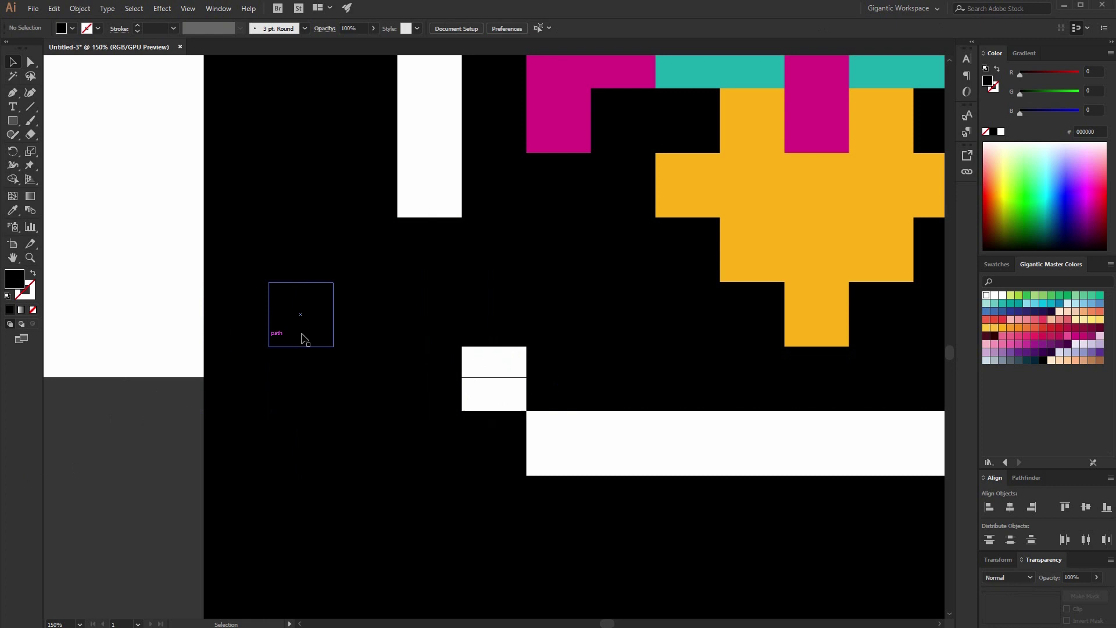
pyautogui.click(427, 313)
pyautogui.keyDown('shift'); pyautogui.click(428, 253); pyautogui.keyUp('shift')
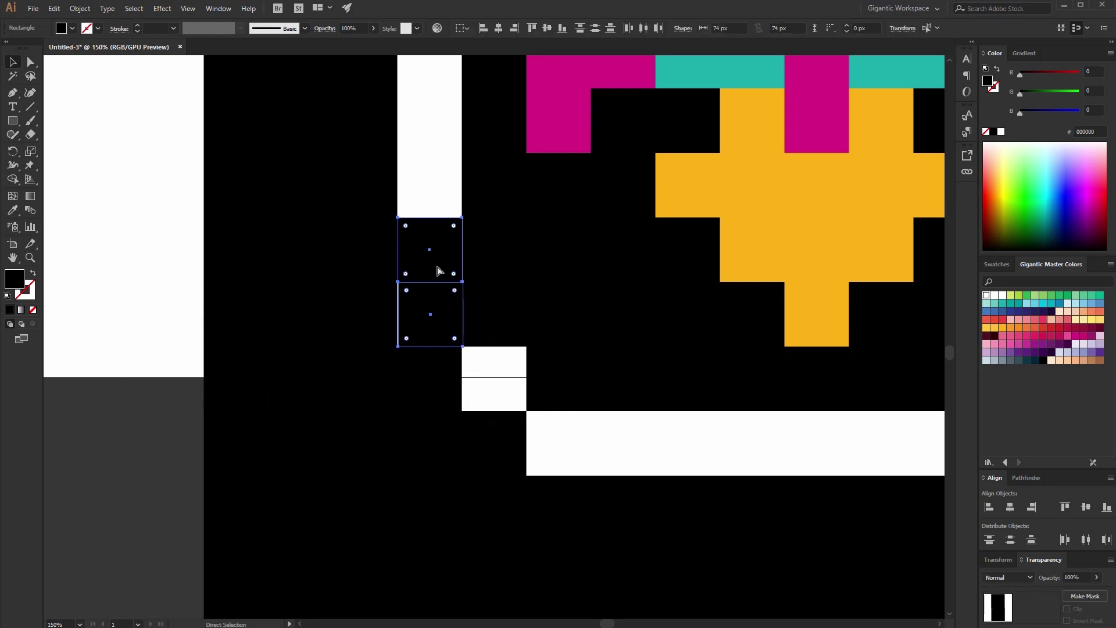
pyautogui.click(988, 301)
pyautogui.click(131, 453)
# Fit the whole artwork in view, then pan to the frame's lower part.
pyautogui.hotkey('ctrl', '0')
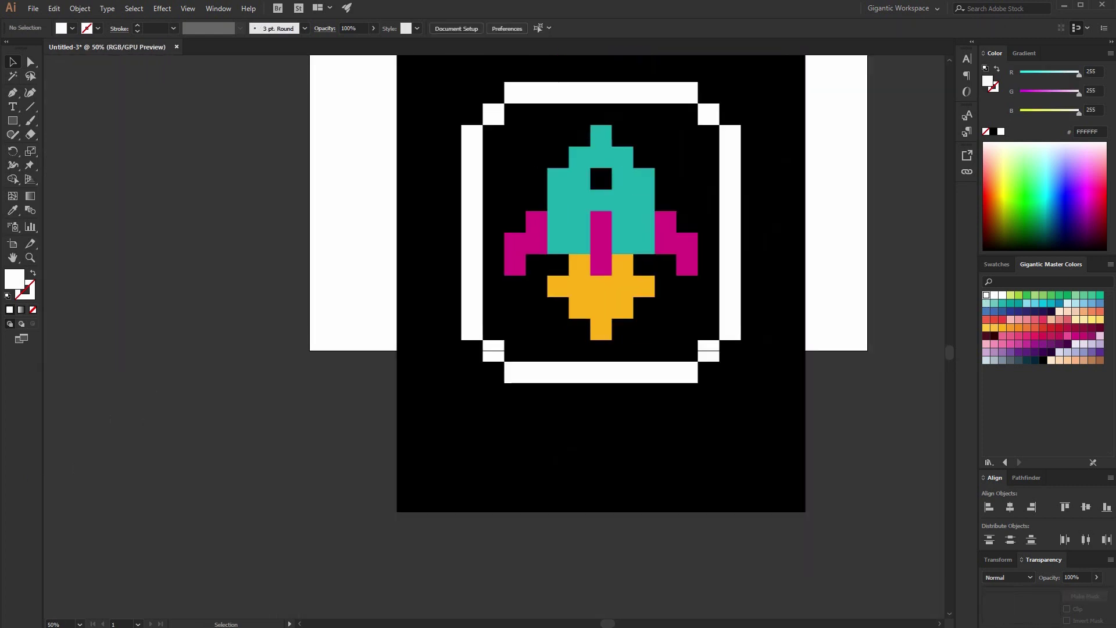
pyautogui.scroll(2, 469, 348)
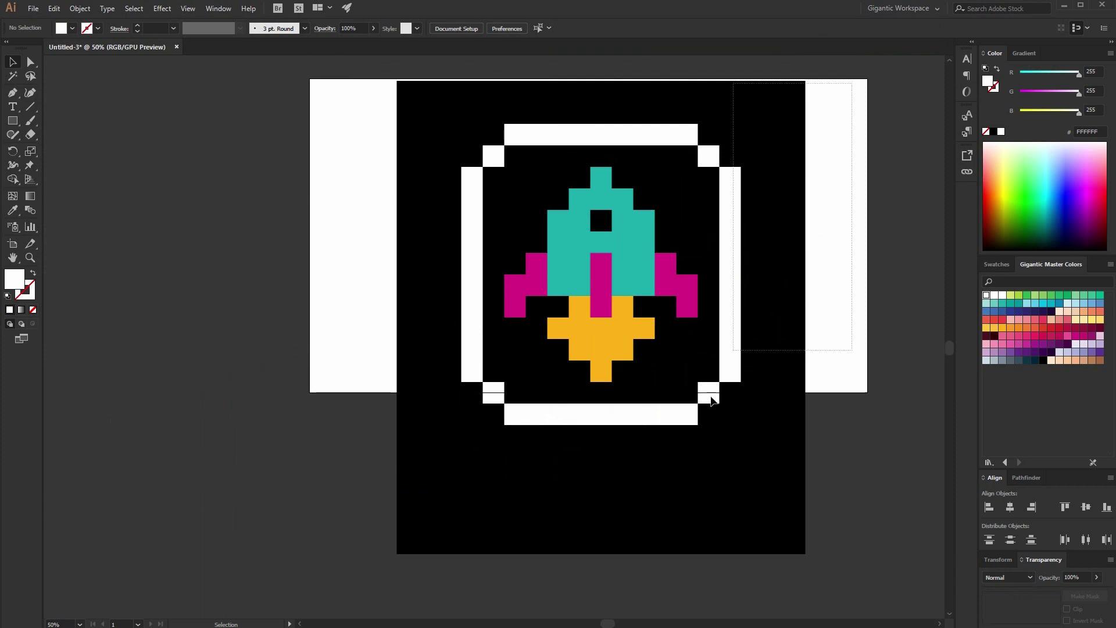
pyautogui.moveTo(849, 419); pyautogui.dragTo(383, 83)
pyautogui.moveTo(807, 88); pyautogui.dragTo(775, 137)
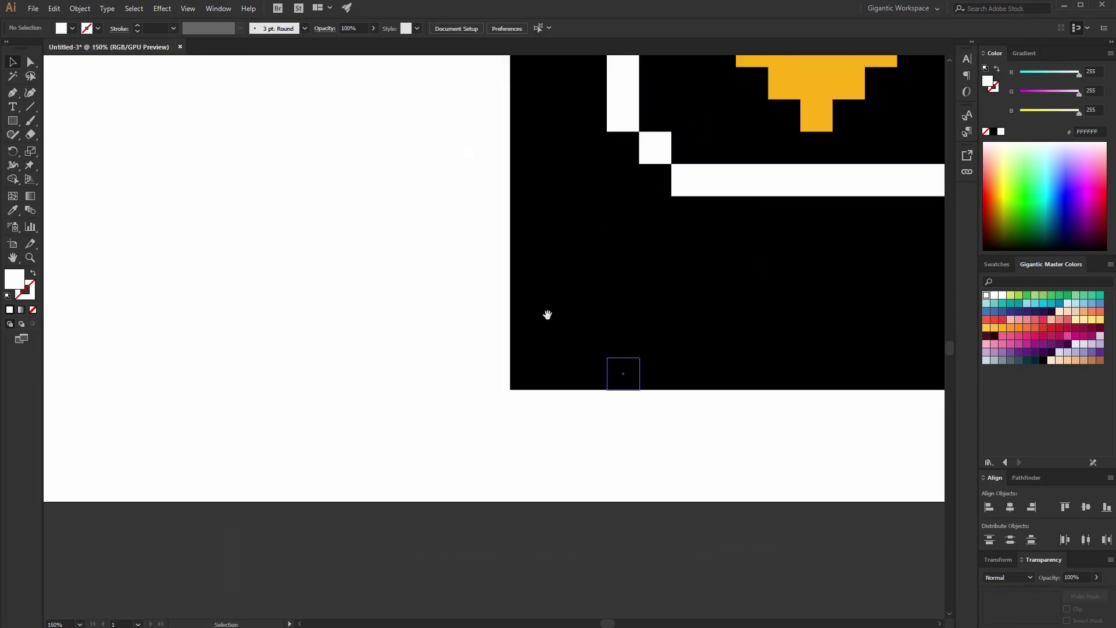
pyautogui.moveTo(548, 314); pyautogui.dragTo(122, 471)
# Fill the squares at the frame's lower-left corner and one right-corner square white.
pyautogui.click(14, 62)
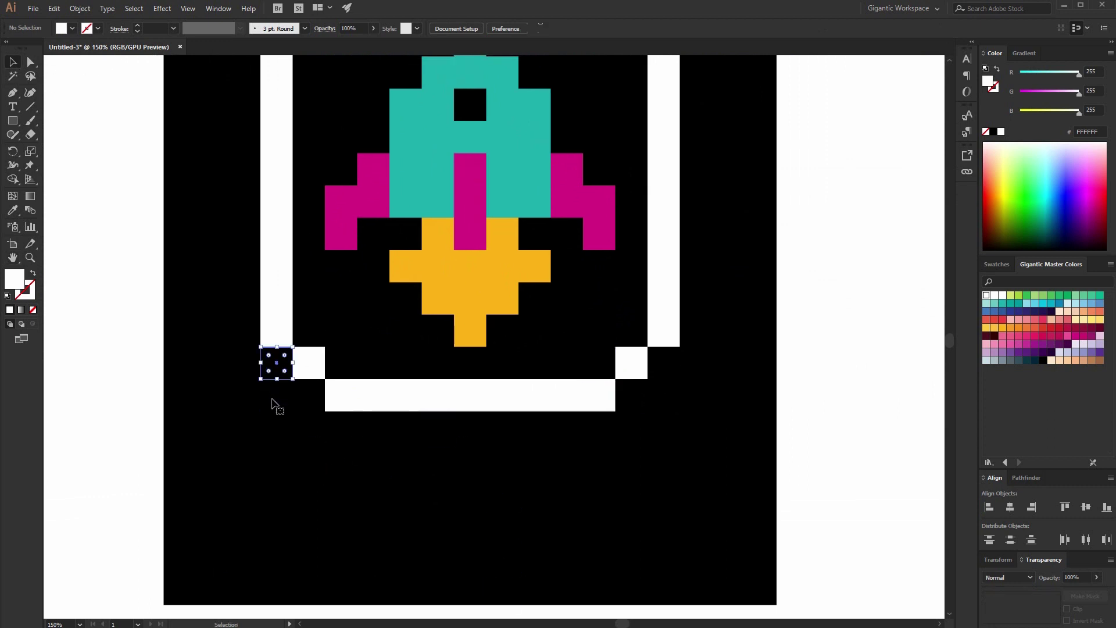
pyautogui.click(277, 363)
pyautogui.keyDown('shift'); pyautogui.click(308, 397); pyautogui.keyUp('shift')
pyautogui.keyDown('shift'); pyautogui.click(310, 429); pyautogui.keyUp('shift')
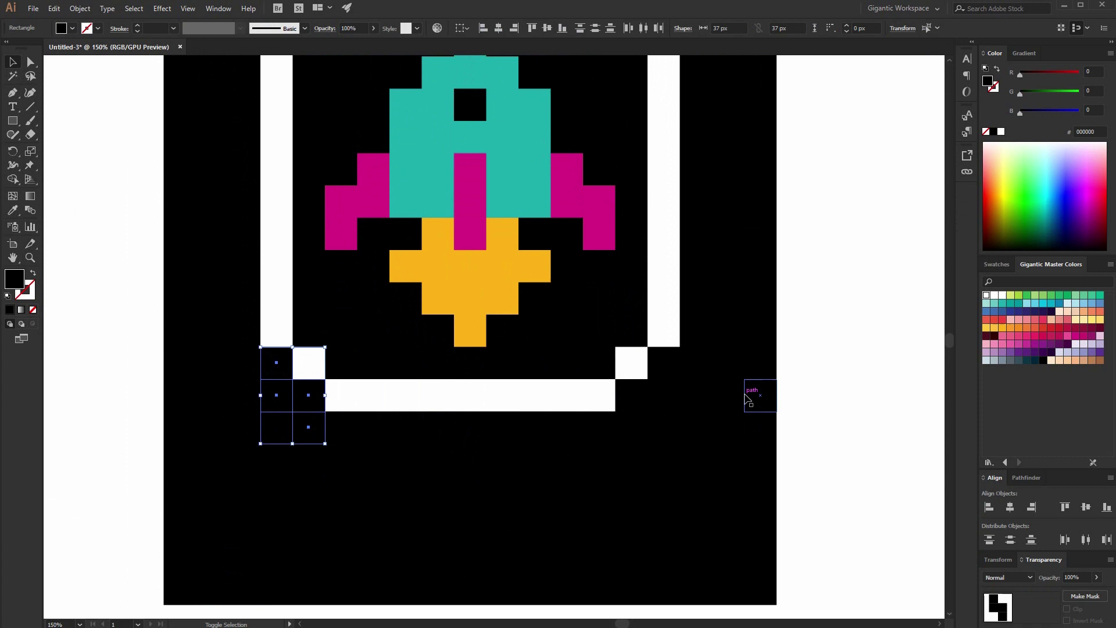
pyautogui.keyDown('shift'); pyautogui.click(665, 363); pyautogui.keyUp('shift')
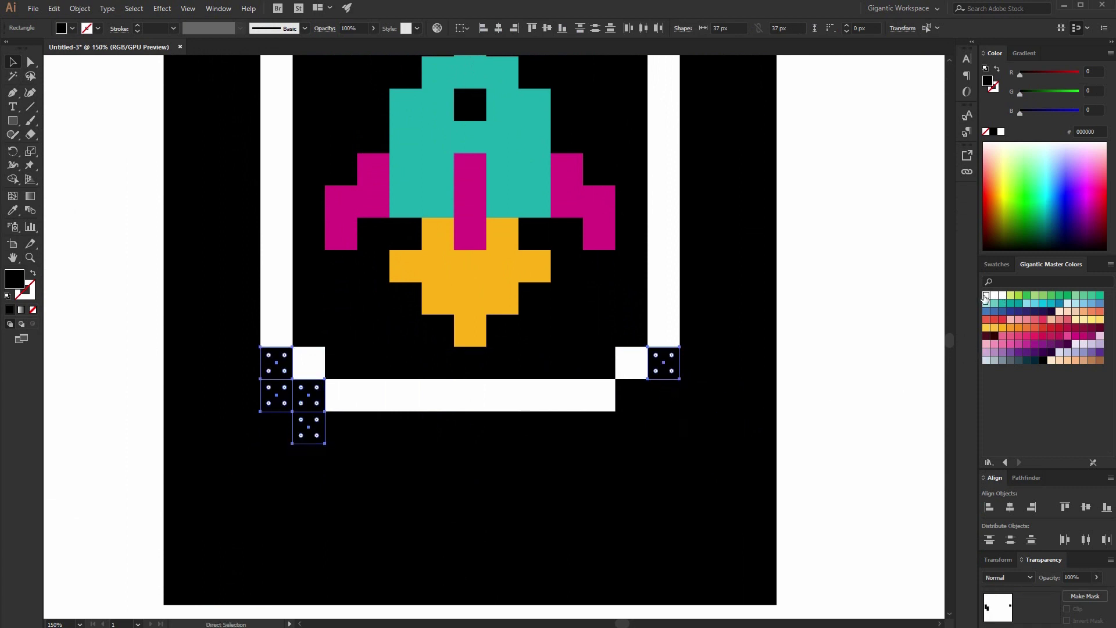
pyautogui.click(986, 297)
pyautogui.click(867, 341)
# Fill the remaining lower-right corner squares white so that corner steps inward.
pyautogui.click(663, 396)
pyautogui.click(986, 296)
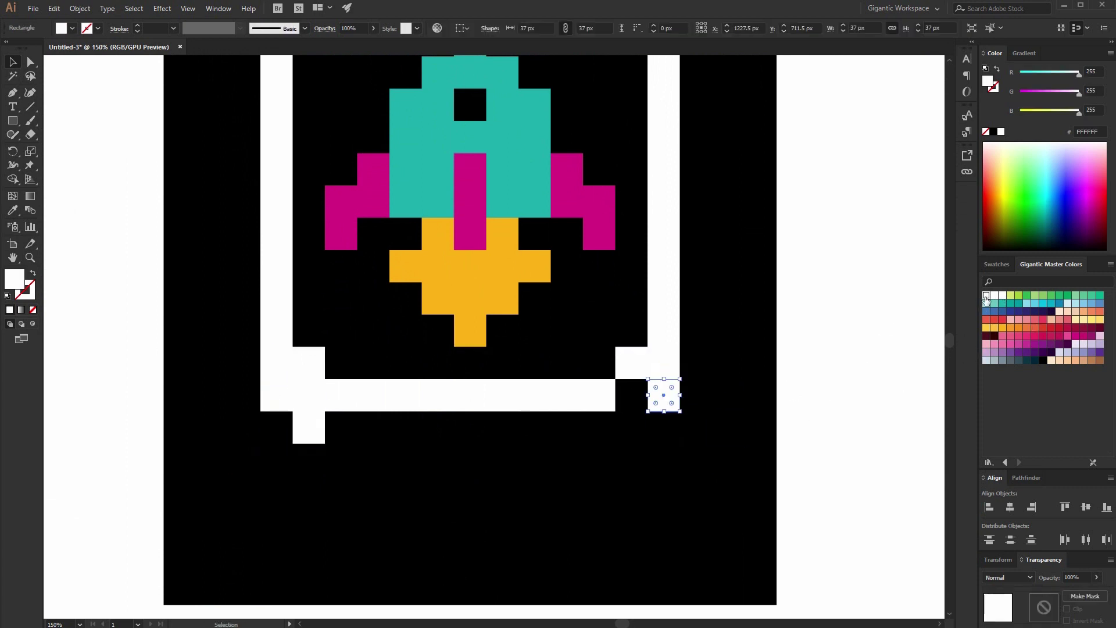
pyautogui.click(696, 393)
pyautogui.click(631, 397)
pyautogui.keyDown('shift'); pyautogui.click(631, 430); pyautogui.keyUp('shift')
pyautogui.click(987, 297)
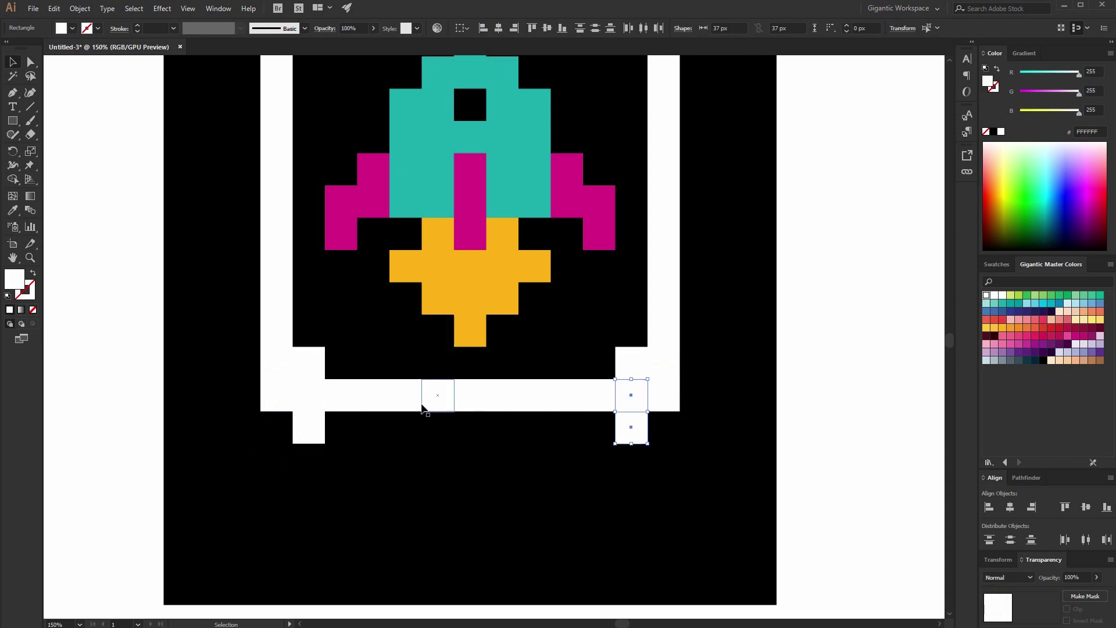
# Fill the two rows of squares beneath the bottom bar white.
pyautogui.click(341, 428)
pyautogui.keyDown('shift'); pyautogui.click(373, 427); pyautogui.keyUp('shift')
pyautogui.keyDown('shift'); pyautogui.click(341, 458); pyautogui.keyUp('shift')
pyautogui.keyDown('shift'); pyautogui.click(373, 458); pyautogui.keyUp('shift')
pyautogui.keyDown('shift'); pyautogui.click(405, 428); pyautogui.keyUp('shift')
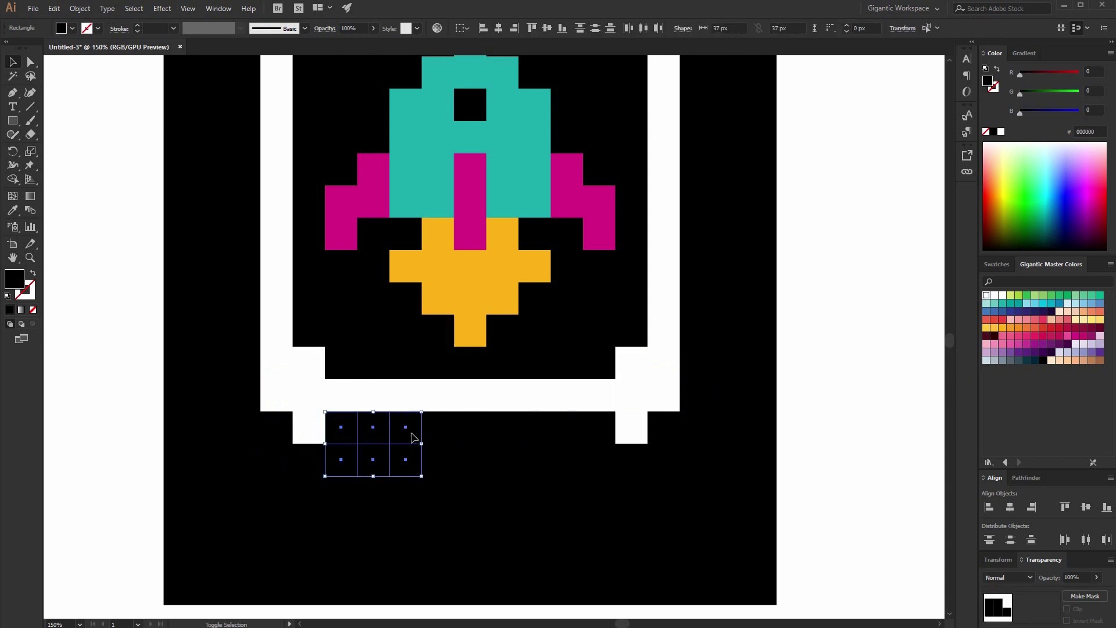
pyautogui.keyDown('shift'); pyautogui.click(437, 459); pyautogui.keyUp('shift')
pyautogui.keyDown('shift'); pyautogui.click(438, 428); pyautogui.keyUp('shift')
pyautogui.keyDown('shift'); pyautogui.click(470, 460); pyautogui.keyUp('shift')
pyautogui.keyDown('shift'); pyautogui.click(470, 428); pyautogui.keyUp('shift')
pyautogui.keyDown('shift'); pyautogui.click(503, 459); pyautogui.keyUp('shift')
pyautogui.keyDown('shift'); pyautogui.click(503, 428); pyautogui.keyUp('shift')
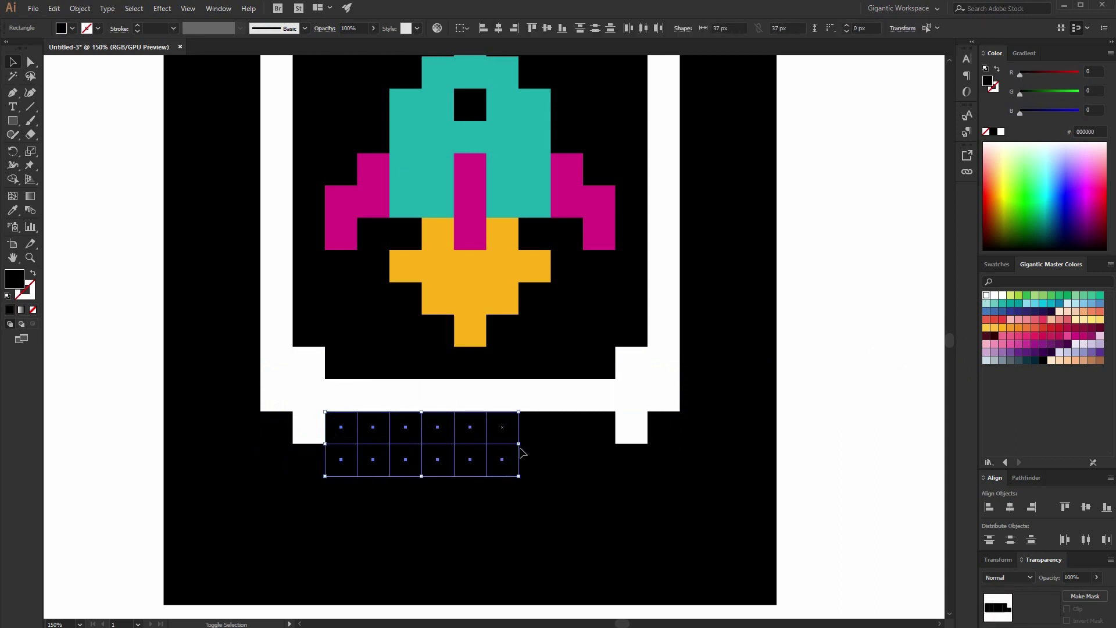
pyautogui.keyDown('shift'); pyautogui.click(535, 459); pyautogui.keyUp('shift')
pyautogui.keyDown('shift'); pyautogui.click(535, 427); pyautogui.keyUp('shift')
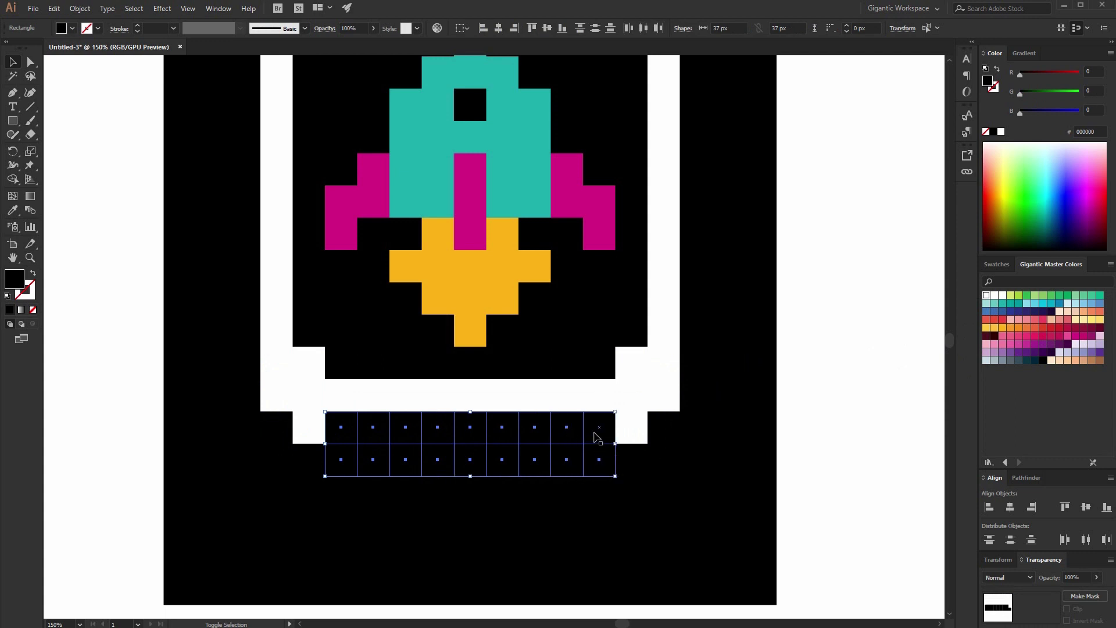
pyautogui.click(986, 296)
pyautogui.click(889, 344)
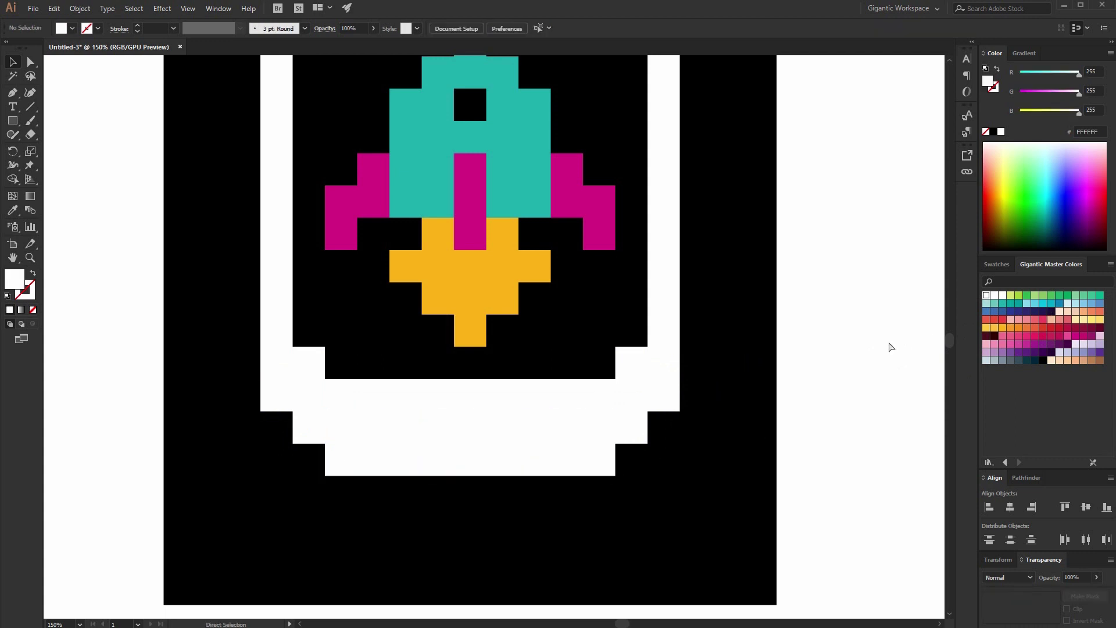
pyautogui.hotkey('ctrl', '0')
pyautogui.scroll(3, 662, 262)
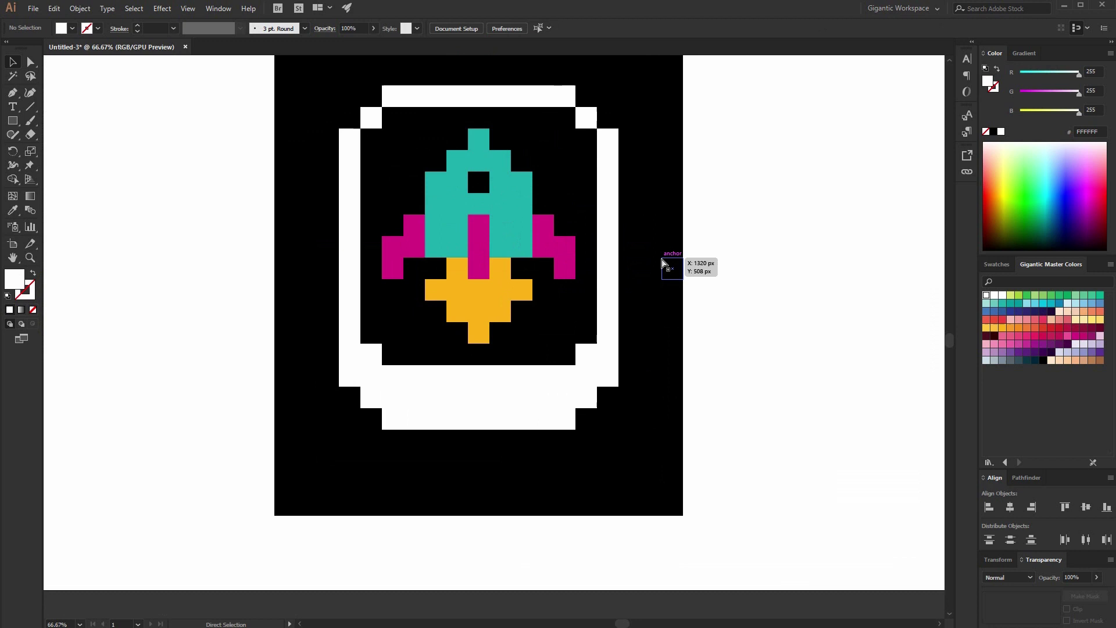
pyautogui.scroll(3, 662, 262)
pyautogui.scroll(3, 796, 517)
pyautogui.scroll(2, 793, 506)
pyautogui.scroll(1, 790, 504)
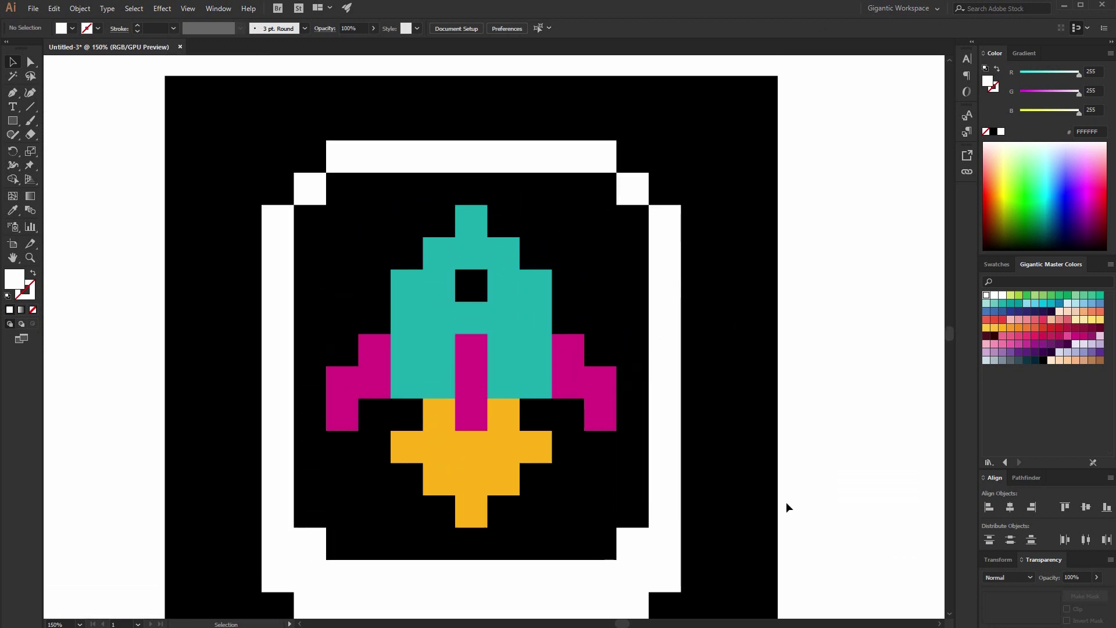
pyautogui.scroll(1, 785, 502)
pyautogui.scroll(-2, 529, 383)
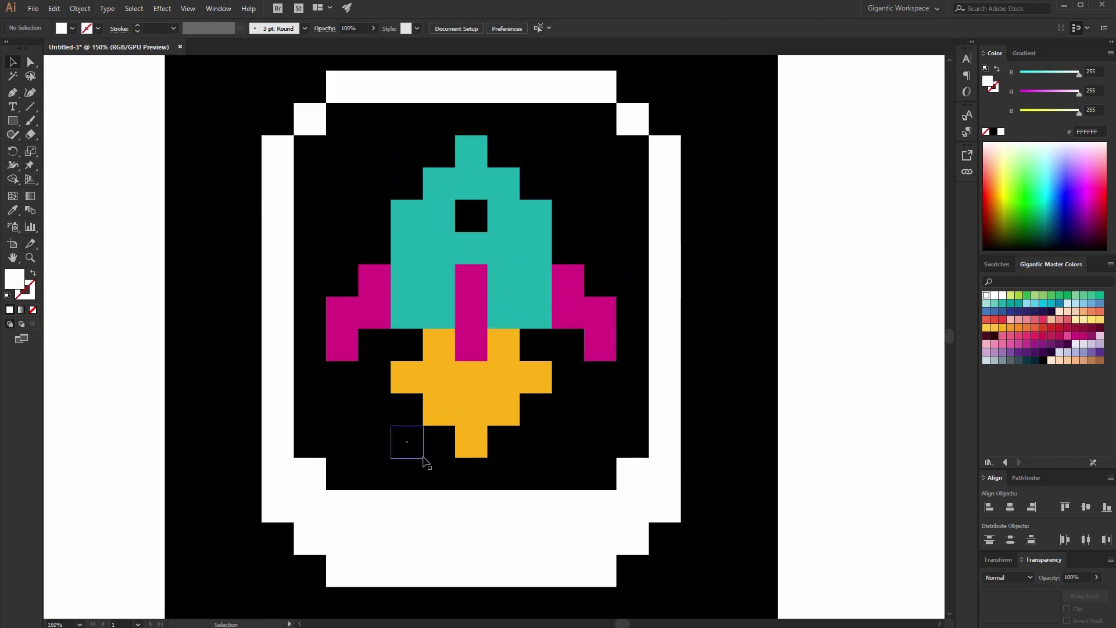
pyautogui.scroll(1, 419, 436)
# Turn two squares in the white base black as vent pixels.
pyautogui.moveTo(340, 486)
pyautogui.mouseDown()
pyautogui.moveTo(375, 552)
pyautogui.moveTo(438, 553)
pyautogui.moveTo(378, 584)
pyautogui.mouseUp()
pyautogui.keyDown('alt'); pyautogui.click(375, 552); pyautogui.keyUp('alt')
pyautogui.keyDown('shift'); pyautogui.click(436, 560); pyautogui.keyUp('shift')
pyautogui.click(1051, 361)
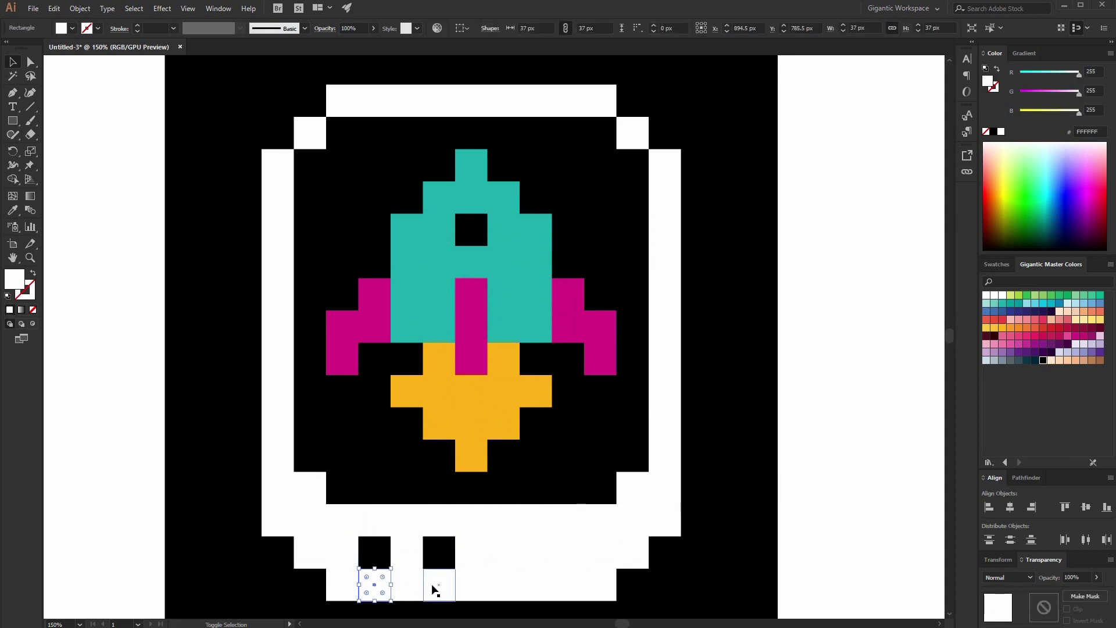
# Colour the squares under the vents and the frame's inner bottom row pale blue.
pyautogui.click(1050, 322)
pyautogui.click(988, 361)
pyautogui.click(340, 453)
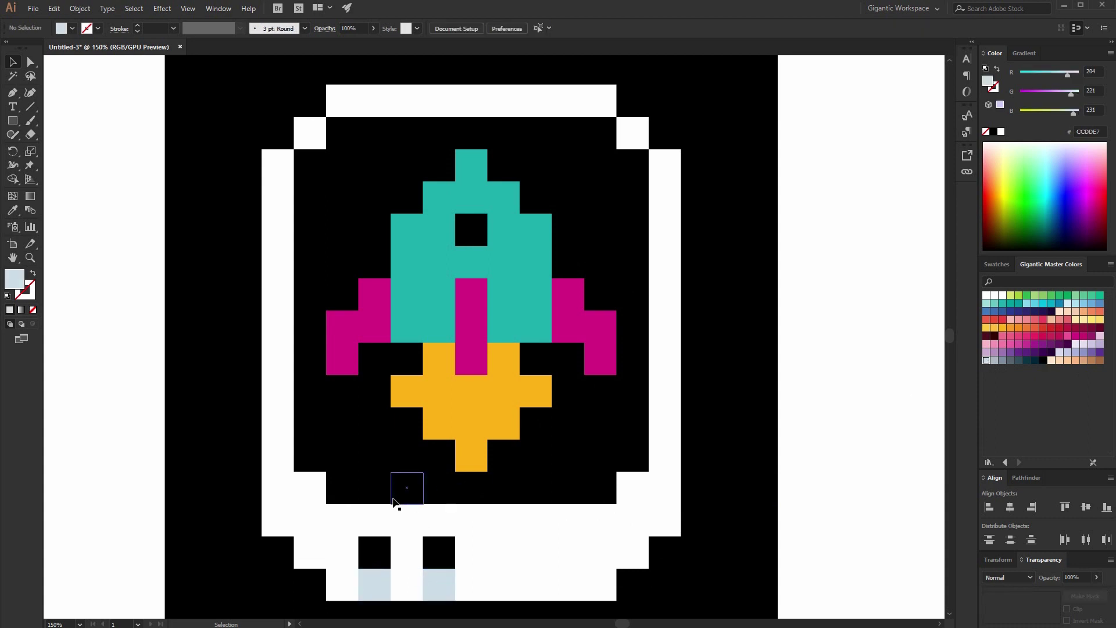
pyautogui.keyDown('shift'); pyautogui.click(342, 522); pyautogui.keyUp('shift')
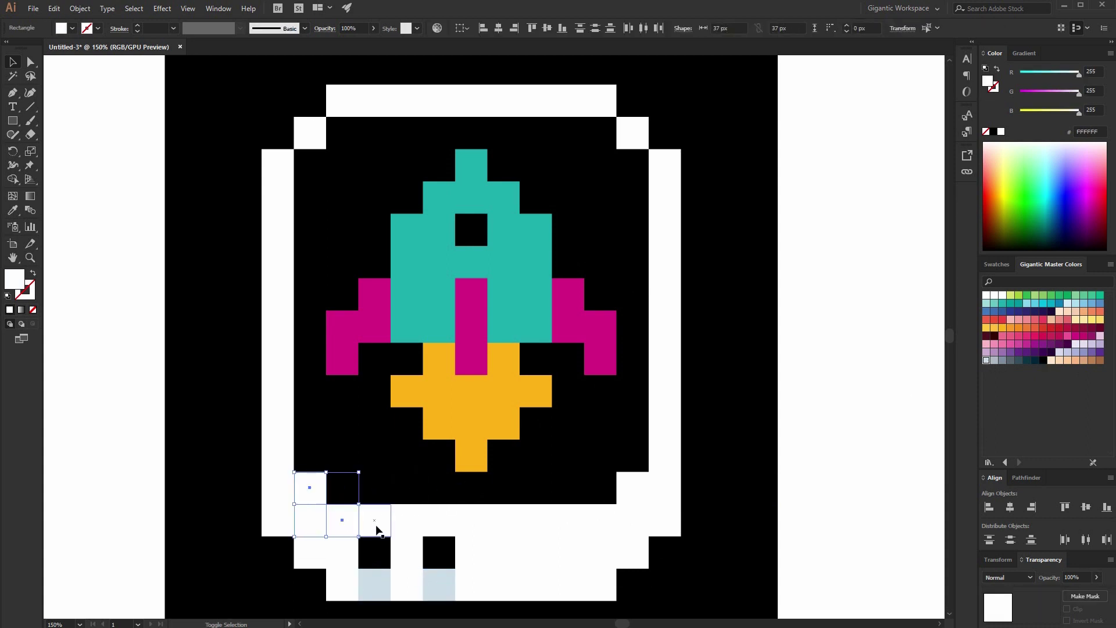
pyautogui.keyDown('shift'); pyautogui.click(470, 529); pyautogui.keyUp('shift')
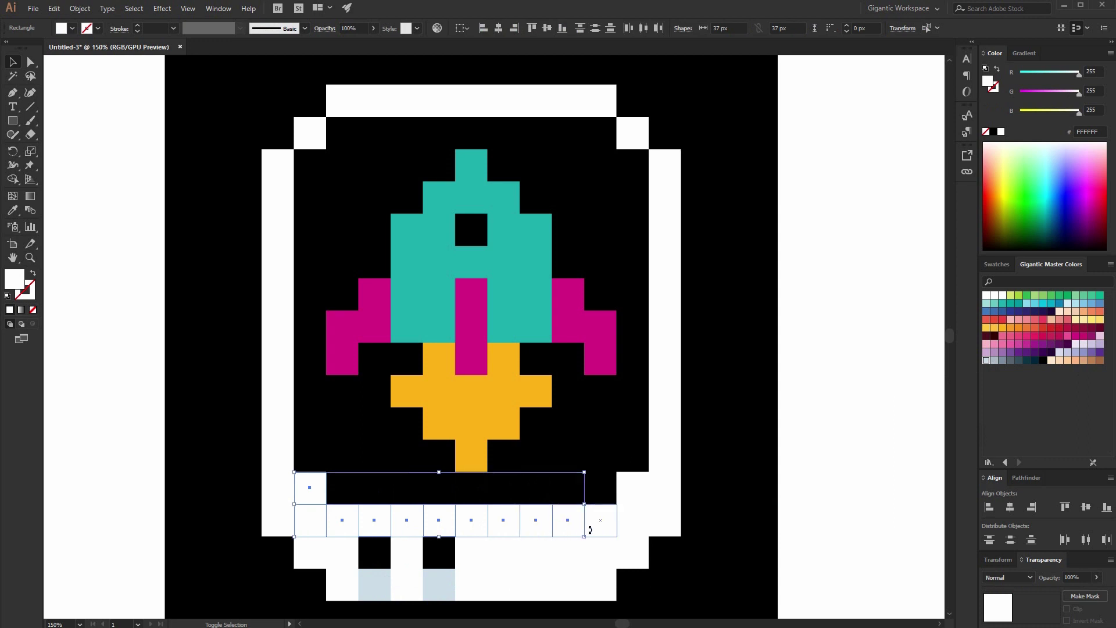
pyautogui.keyDown('shift'); pyautogui.click(600, 522); pyautogui.keyUp('shift')
pyautogui.click(985, 360)
pyautogui.press('Escape')
pyautogui.hotkey('ctrl', '0')
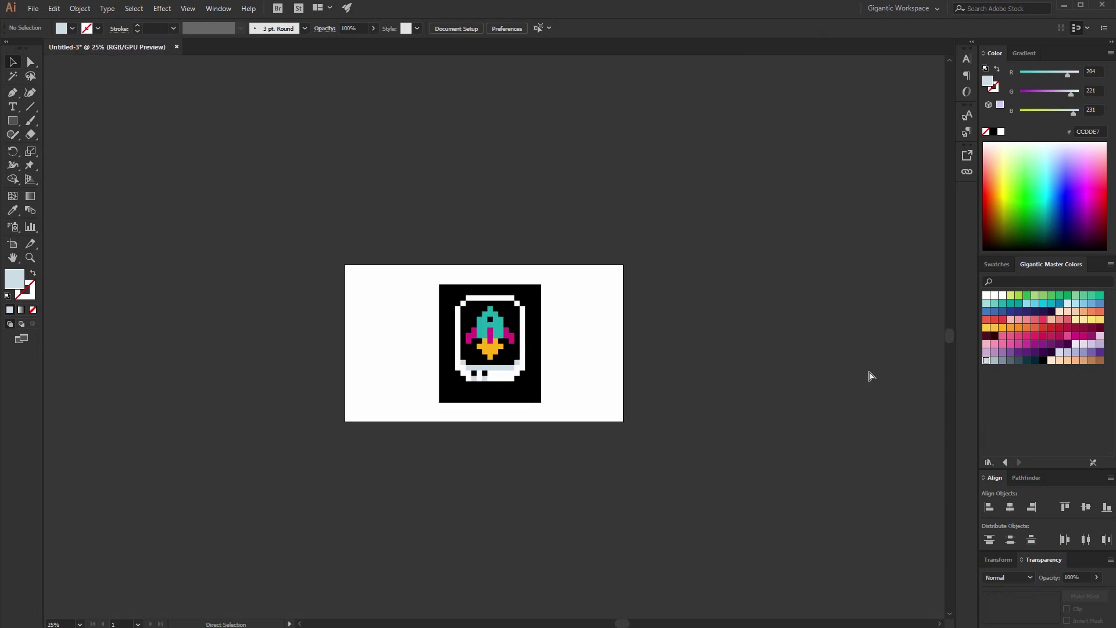
pyautogui.hotkey('ctrl', '+')
pyautogui.hotkey('ctrl', '+')
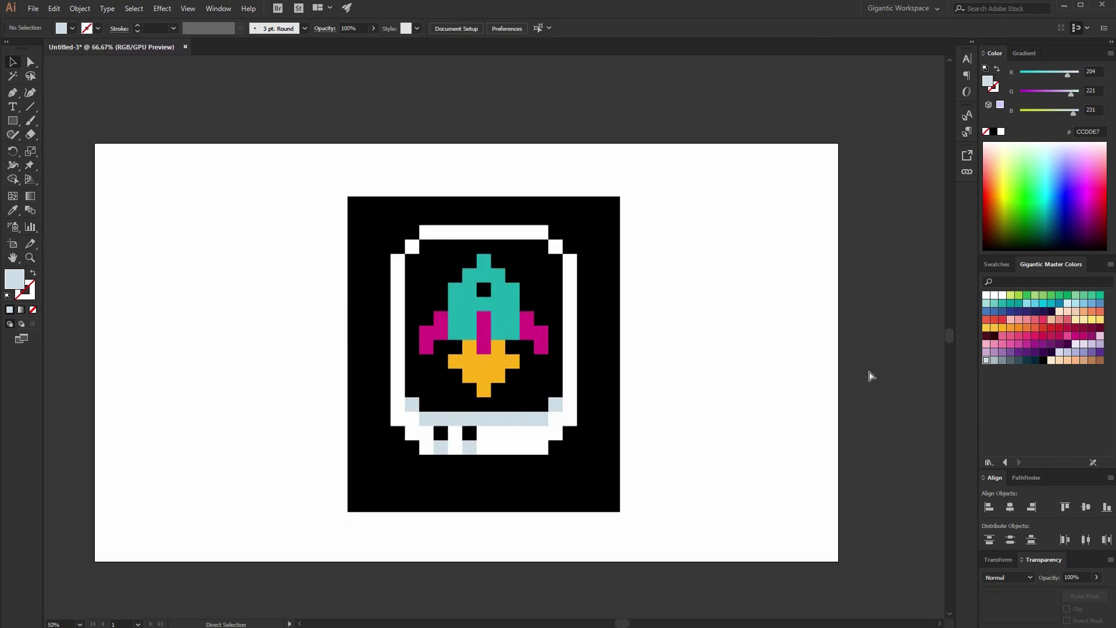
pyautogui.hotkey('ctrl', '+')
pyautogui.hotkey('ctrl', '+')
pyautogui.scroll(1, 933, 481)
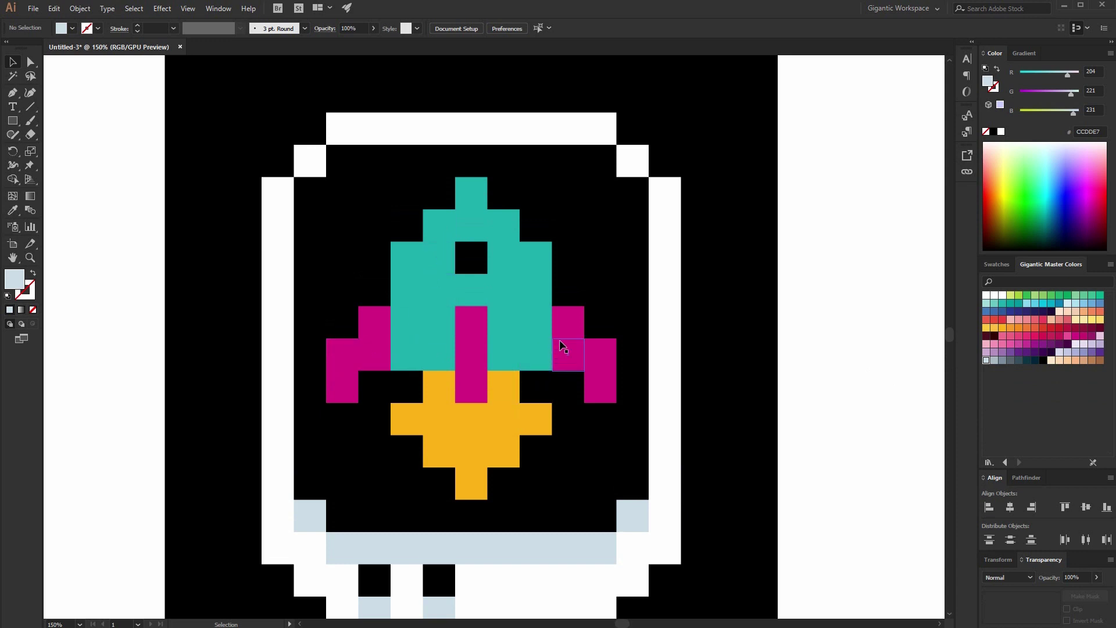
# Darken the top magenta fin and stripe squares by raising Cyan in CMYK.
pyautogui.click(471, 290)
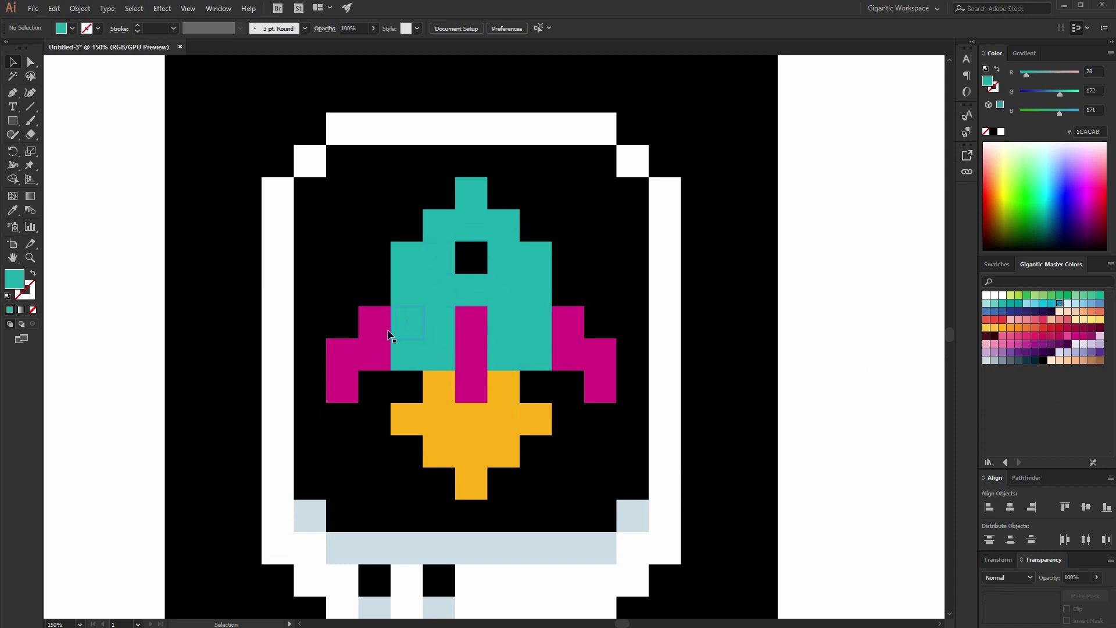
pyautogui.keyDown('shift'); pyautogui.click(462, 327); pyautogui.keyUp('shift')
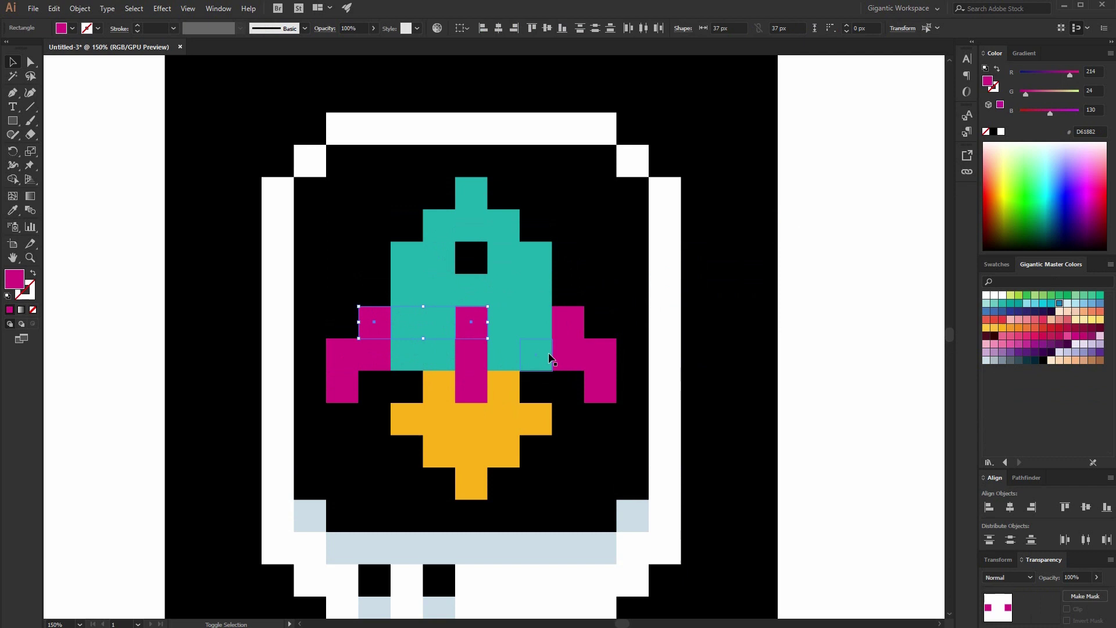
pyautogui.keyDown('shift'); pyautogui.click(575, 313); pyautogui.keyUp('shift')
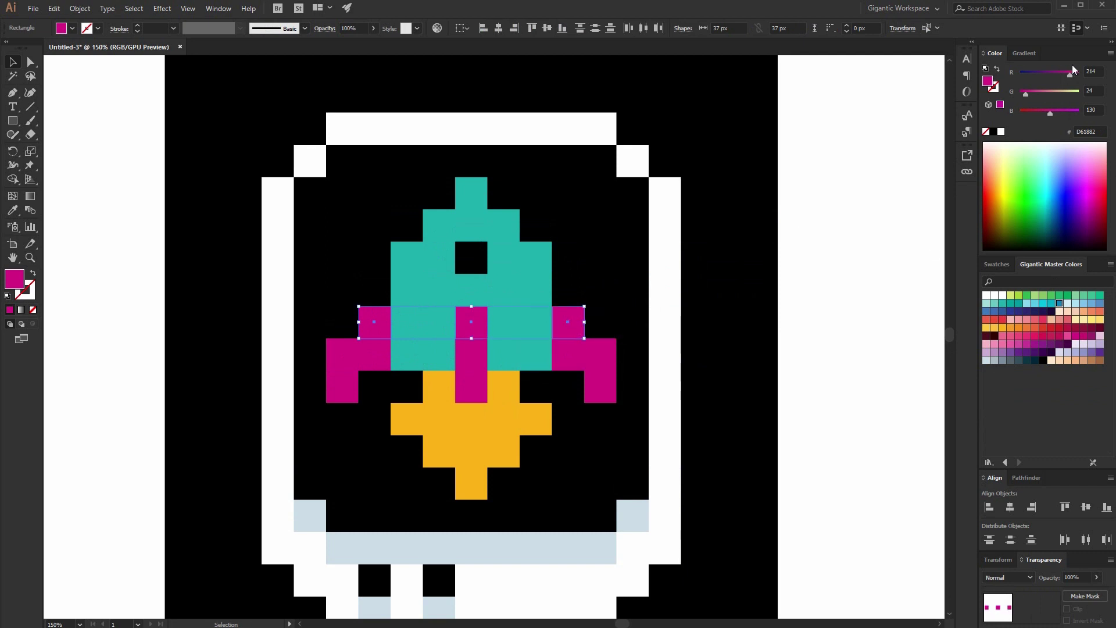
pyautogui.keyDown('shift'); pyautogui.click(1018, 113); pyautogui.keyUp('shift')
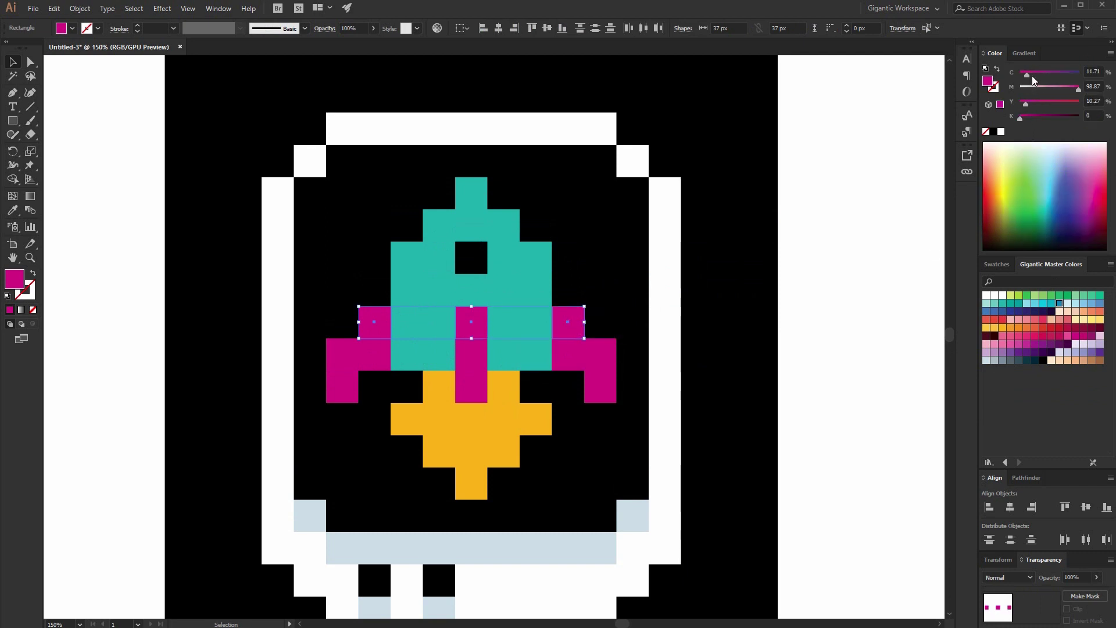
pyautogui.moveTo(1032, 76); pyautogui.dragTo(1038, 76)
pyautogui.click(852, 217)
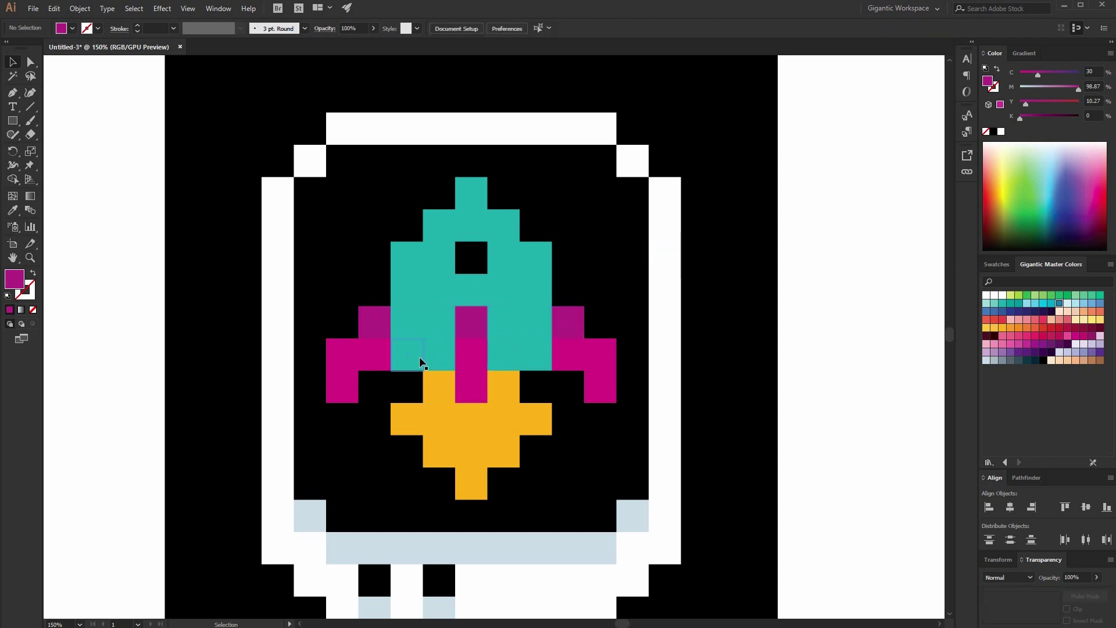
# Recolour the teal squares on the body's right side and lower left darker teal.
pyautogui.moveTo(526, 350); pyautogui.dragTo(549, 291)
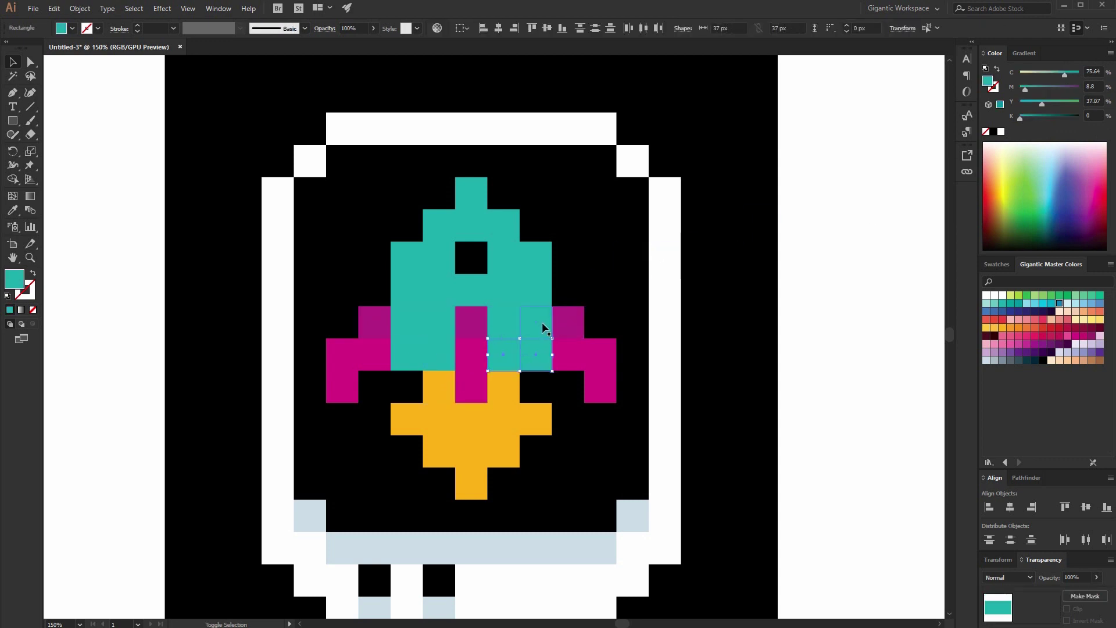
pyautogui.click(1013, 305)
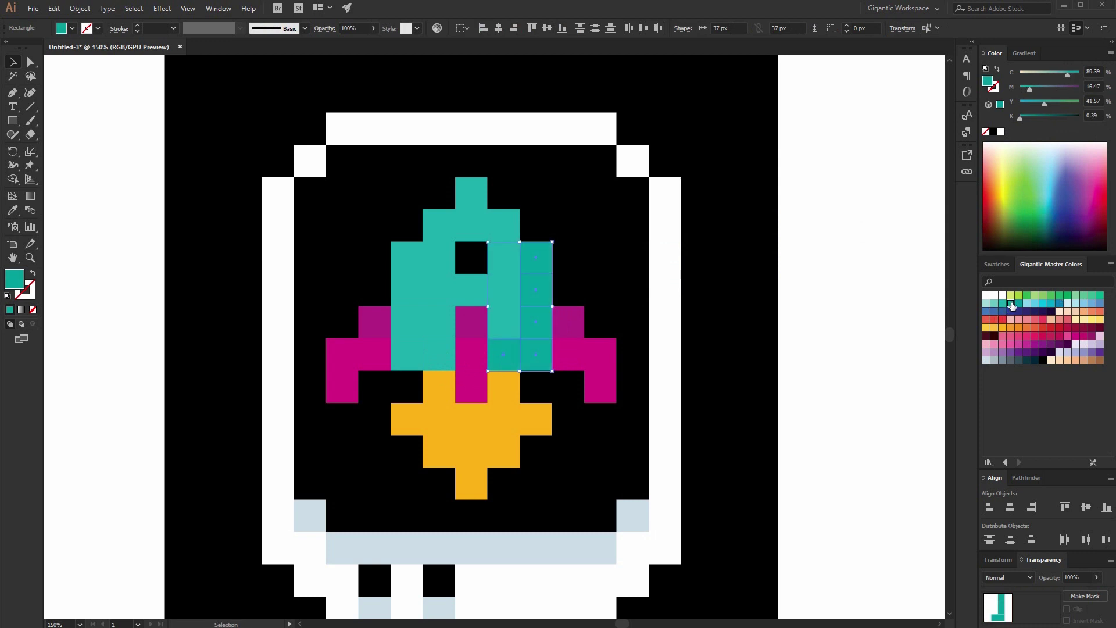
pyautogui.click(869, 323)
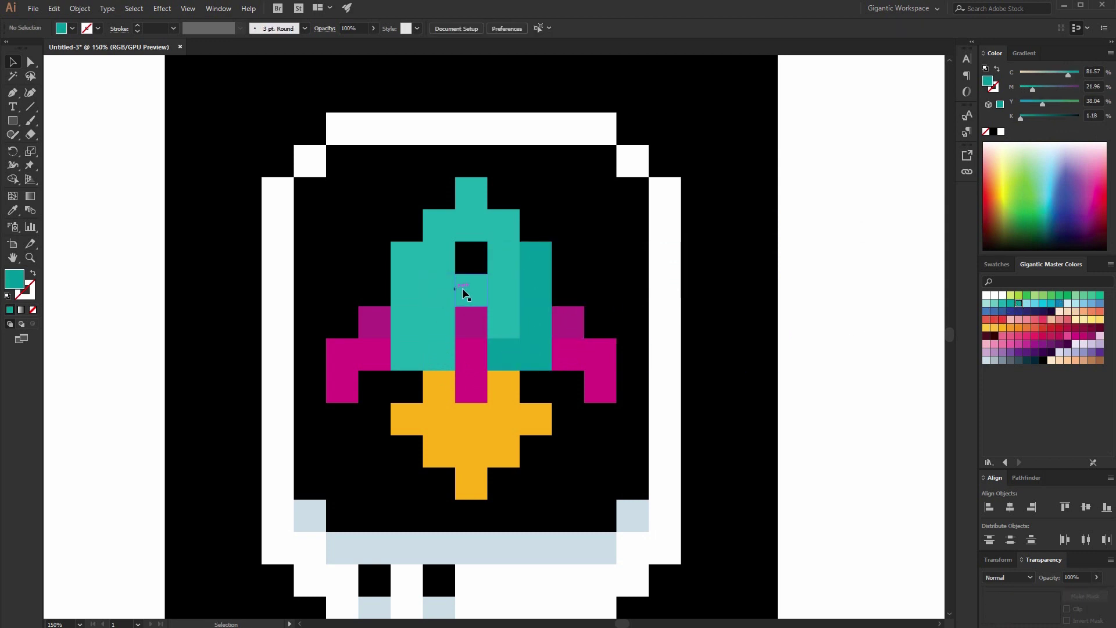
pyautogui.click(504, 261)
pyautogui.keyDown('shift'); pyautogui.click(505, 227); pyautogui.keyUp('shift')
pyautogui.keyDown('shift'); pyautogui.click(504, 279); pyautogui.keyUp('shift')
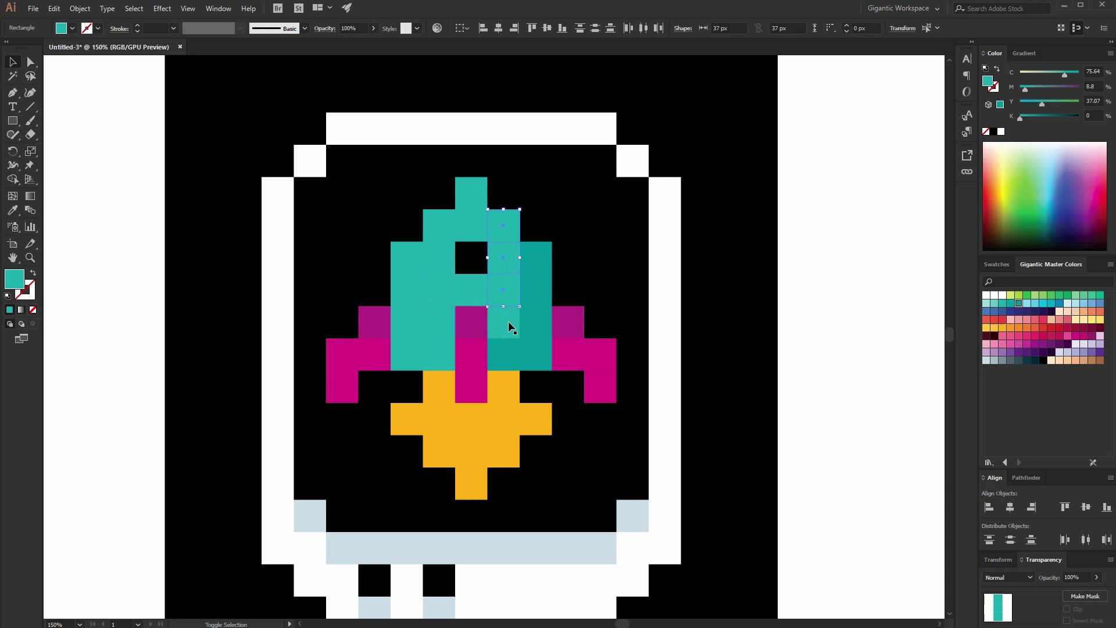
pyautogui.keyDown('shift'); pyautogui.click(509, 321); pyautogui.keyUp('shift')
pyautogui.keyDown('shift'); pyautogui.click(445, 361); pyautogui.keyUp('shift')
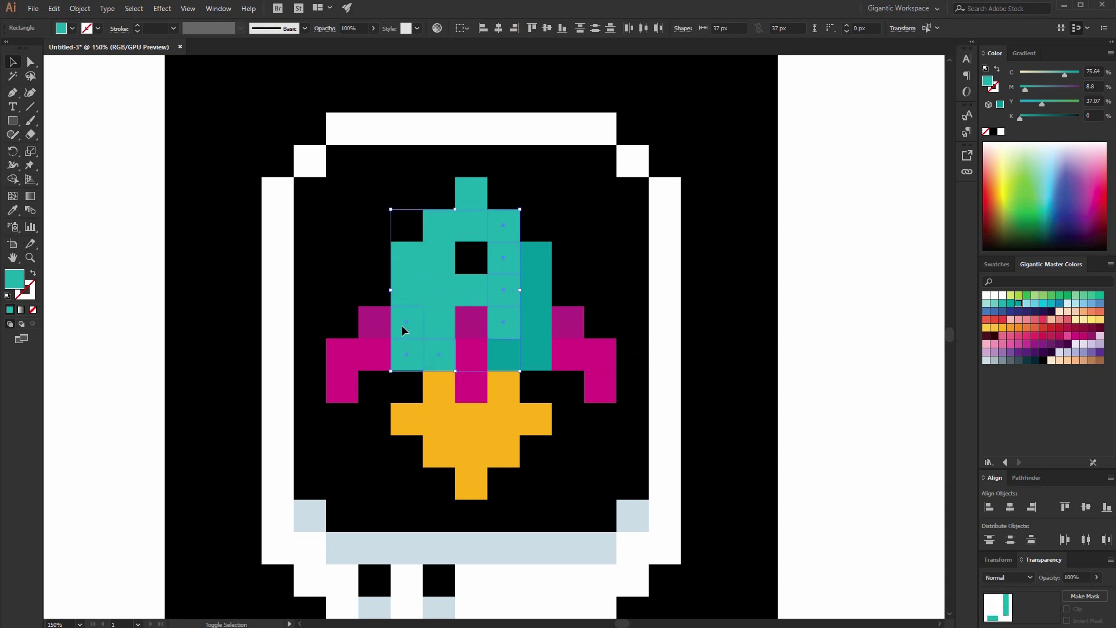
pyautogui.click(1013, 311)
pyautogui.click(854, 294)
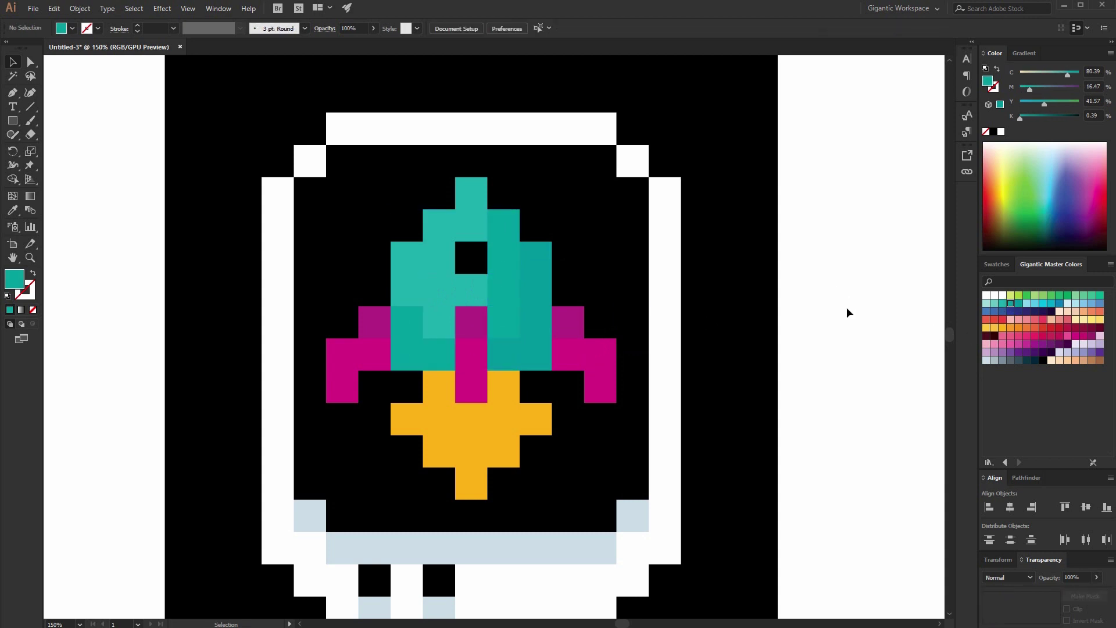
# Recolour the four stepped upper-left nose squares pale teal.
pyautogui.click(404, 259)
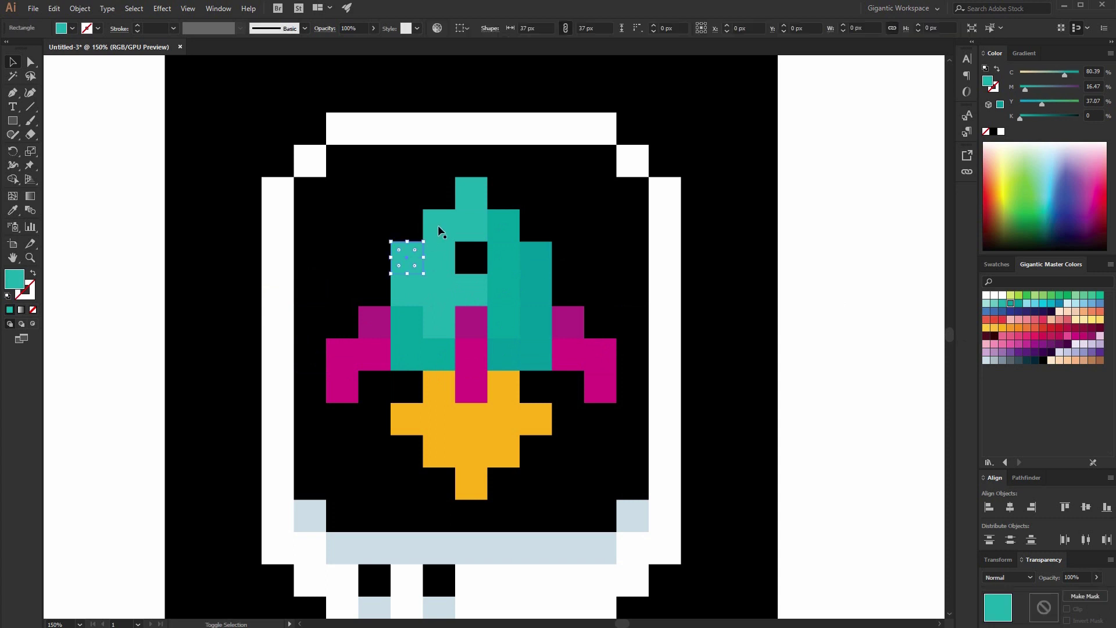
pyautogui.keyDown('shift'); pyautogui.click(439, 225); pyautogui.keyUp('shift')
pyautogui.keyDown('shift'); pyautogui.click(471, 227); pyautogui.keyUp('shift')
pyautogui.keyDown('shift'); pyautogui.click(475, 202); pyautogui.keyUp('shift')
pyautogui.click(994, 305)
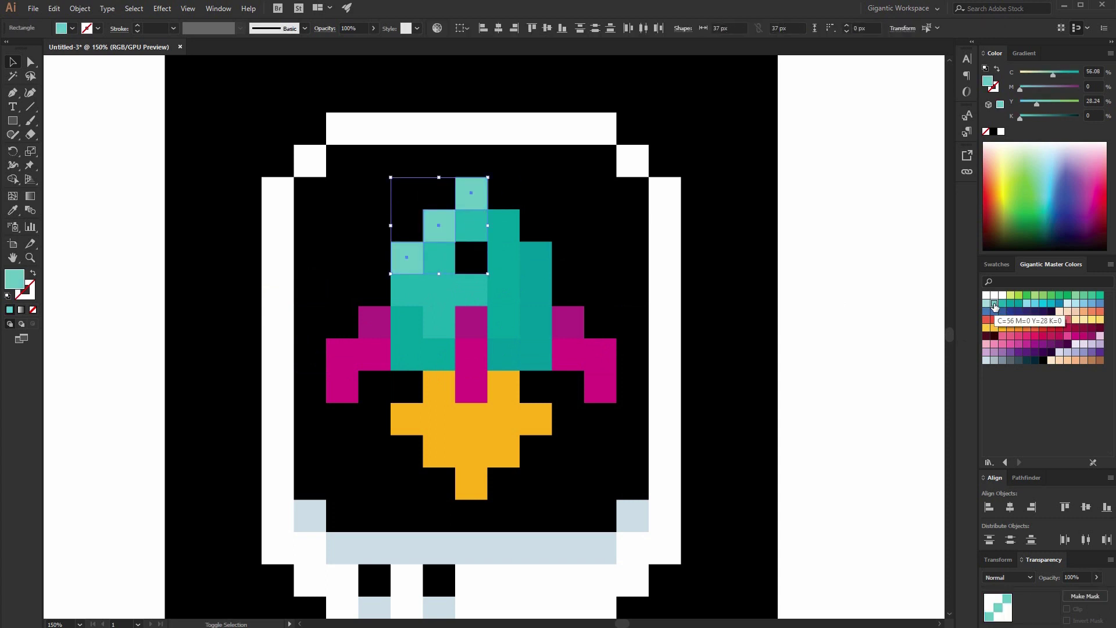
pyautogui.click(855, 271)
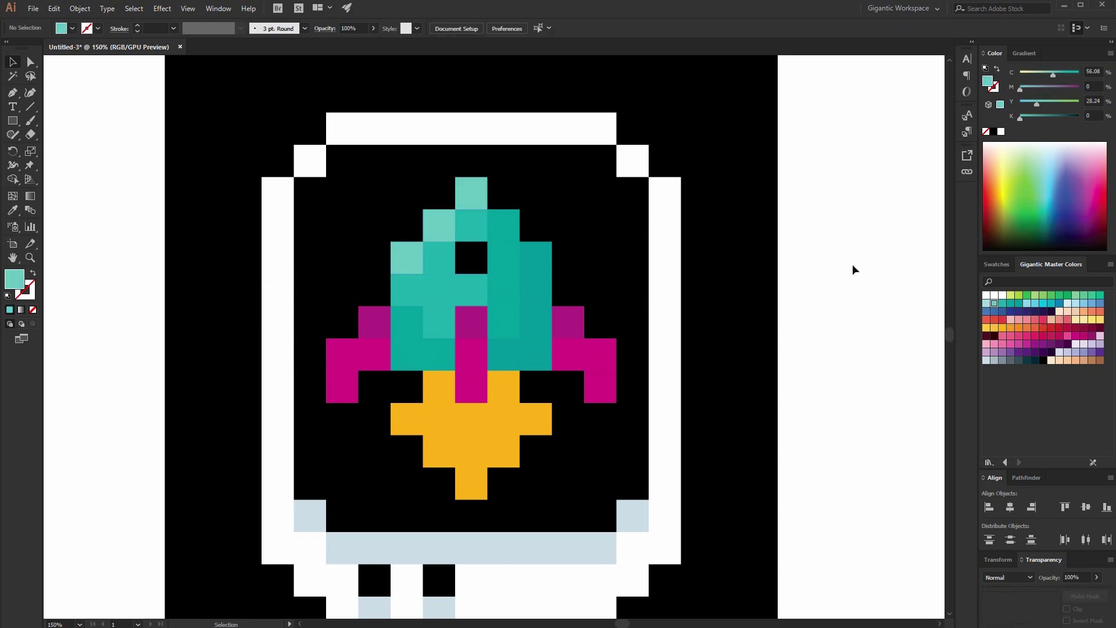
# Recolour five centre flame squares light yellow.
pyautogui.click(438, 418)
pyautogui.keyDown('shift'); pyautogui.click(471, 418); pyautogui.keyUp('shift')
pyautogui.keyDown('shift'); pyautogui.click(495, 420); pyautogui.keyUp('shift')
pyautogui.keyDown('shift'); pyautogui.click(471, 450); pyautogui.keyUp('shift')
pyautogui.keyDown('shift'); pyautogui.click(730, 420); pyautogui.keyUp('shift')
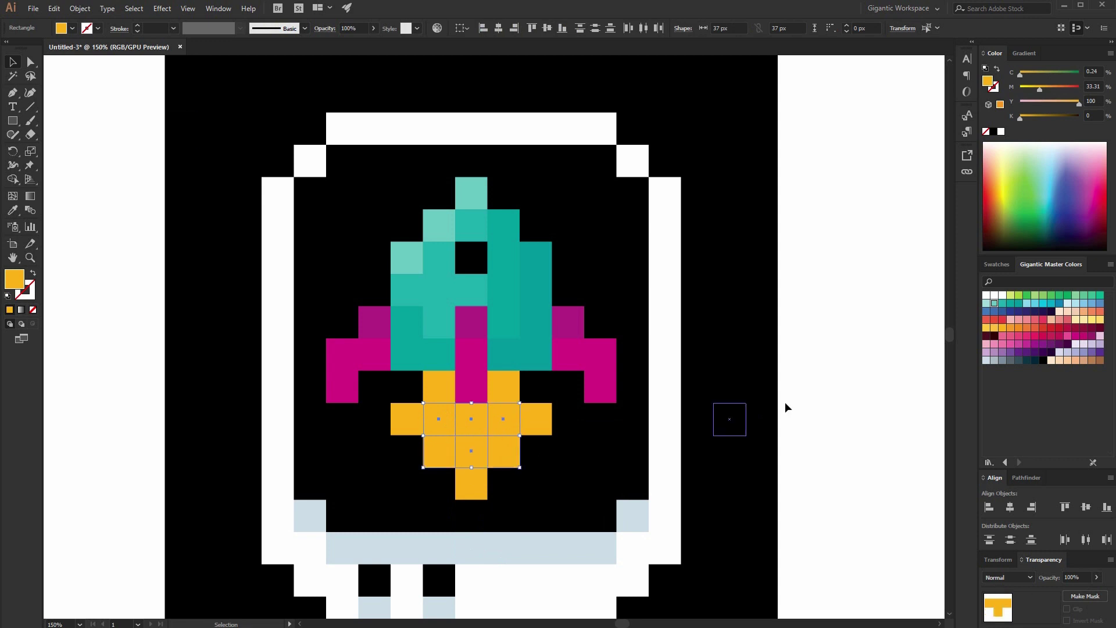
pyautogui.click(1098, 321)
pyautogui.click(885, 328)
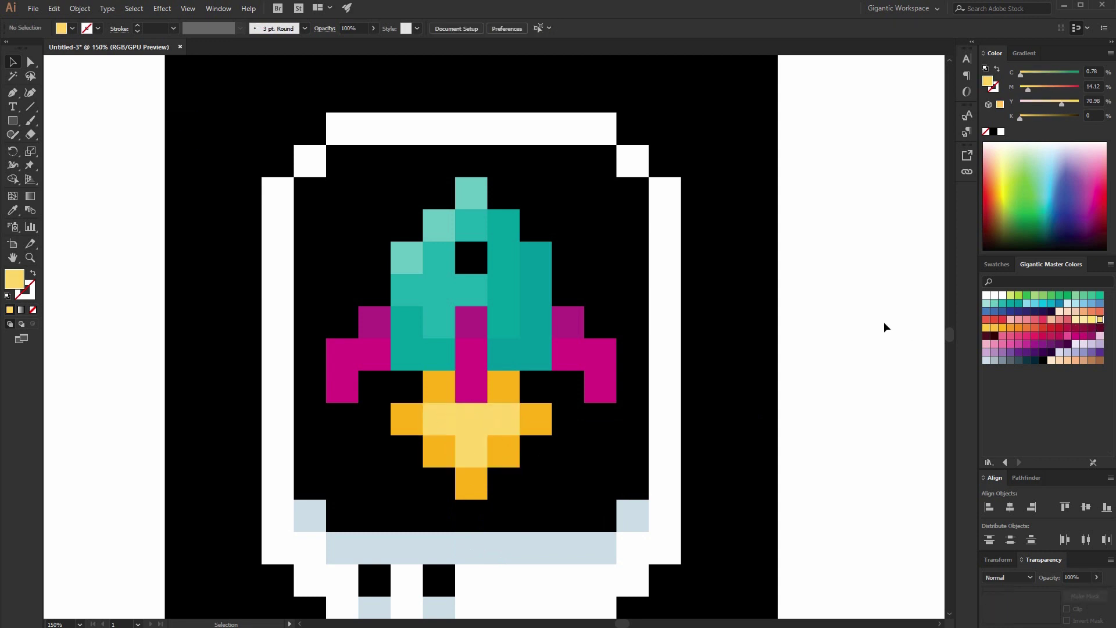
pyautogui.hotkey('ctrl', '-')
pyautogui.hotkey('ctrl', '-')
pyautogui.hotkey('ctrl', '-')
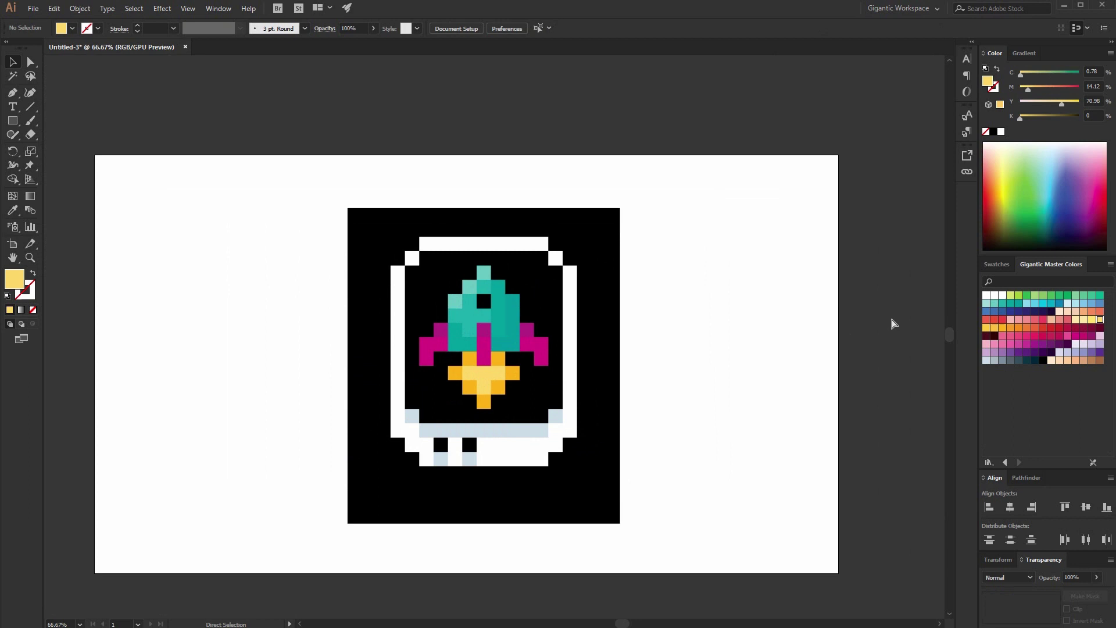
pyautogui.hotkey('ctrl', '1')
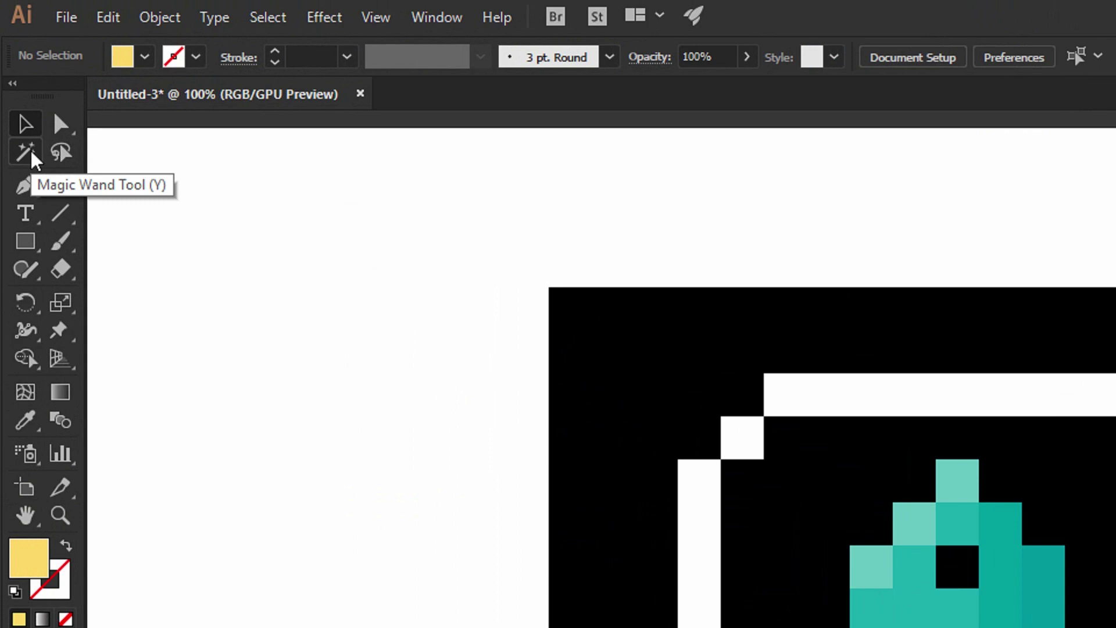
# Select all black pixel squares with the Magic Wand and delete them.
pyautogui.click(34, 157)
pyautogui.click(725, 338)
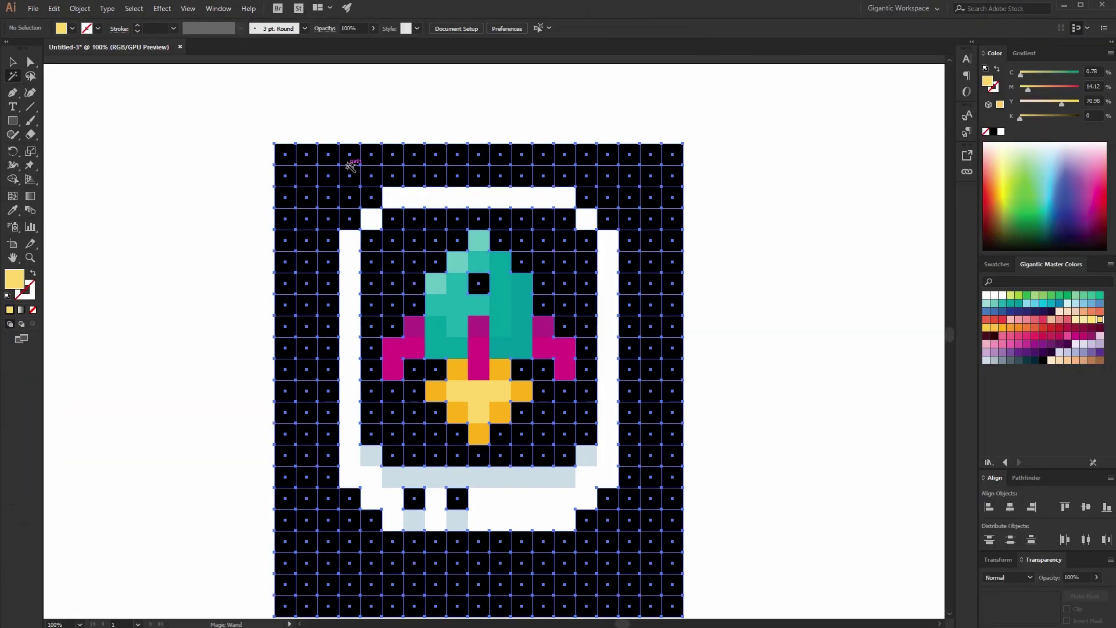
pyautogui.click(352, 166)
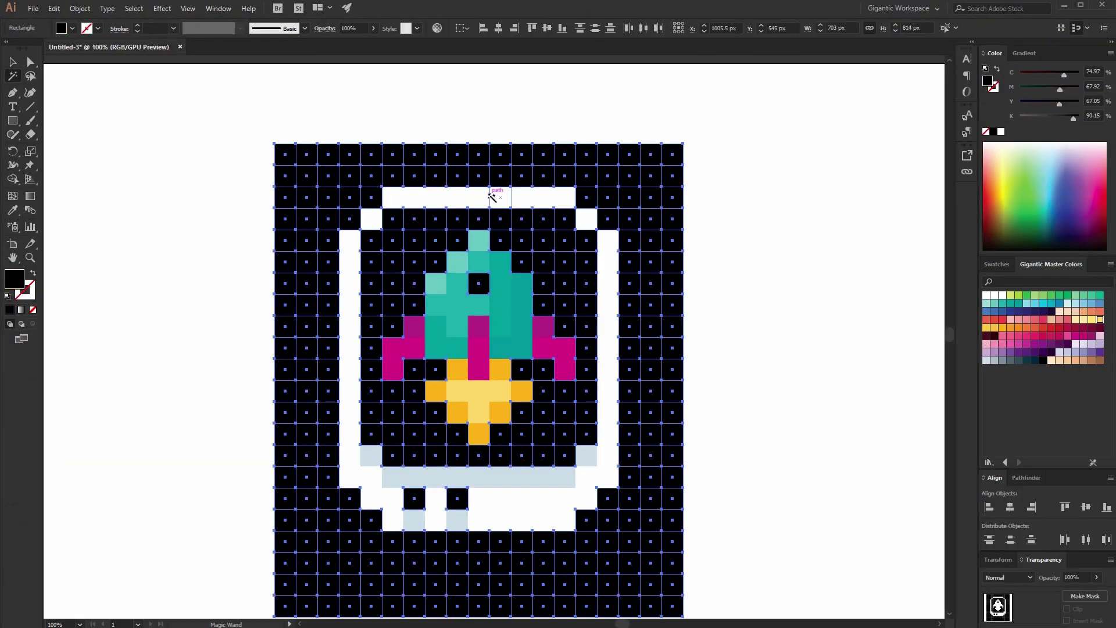
pyautogui.press('Delete')
pyautogui.scroll(2, 558, 262)
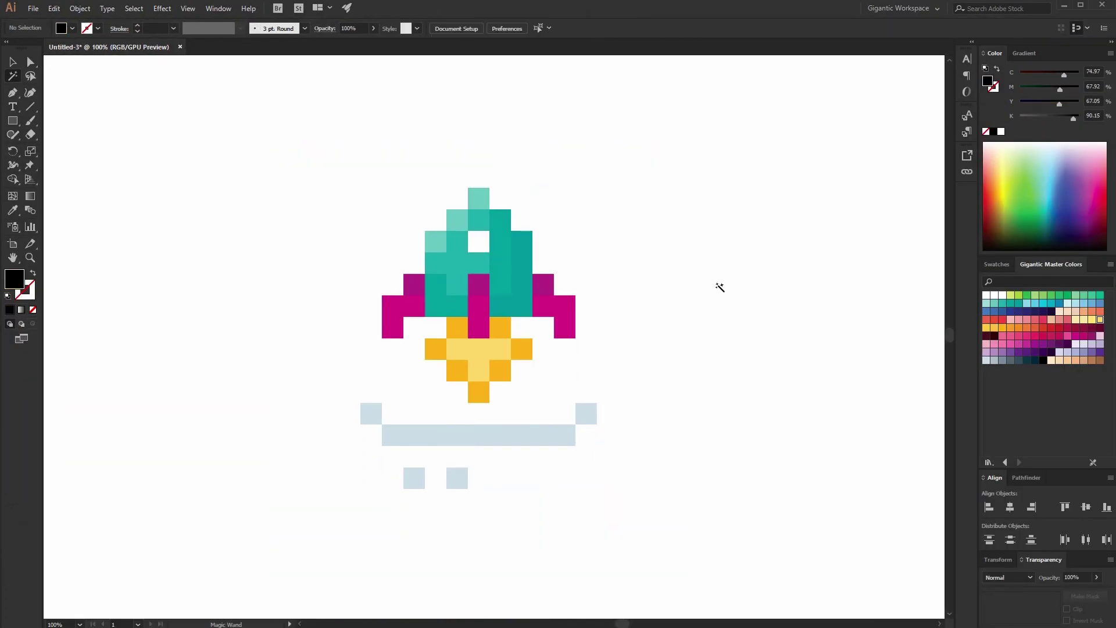
pyautogui.scroll(-1, 559, 262)
# Marquee-select the remaining pixels and reset colours to a black fill.
pyautogui.click(12, 62)
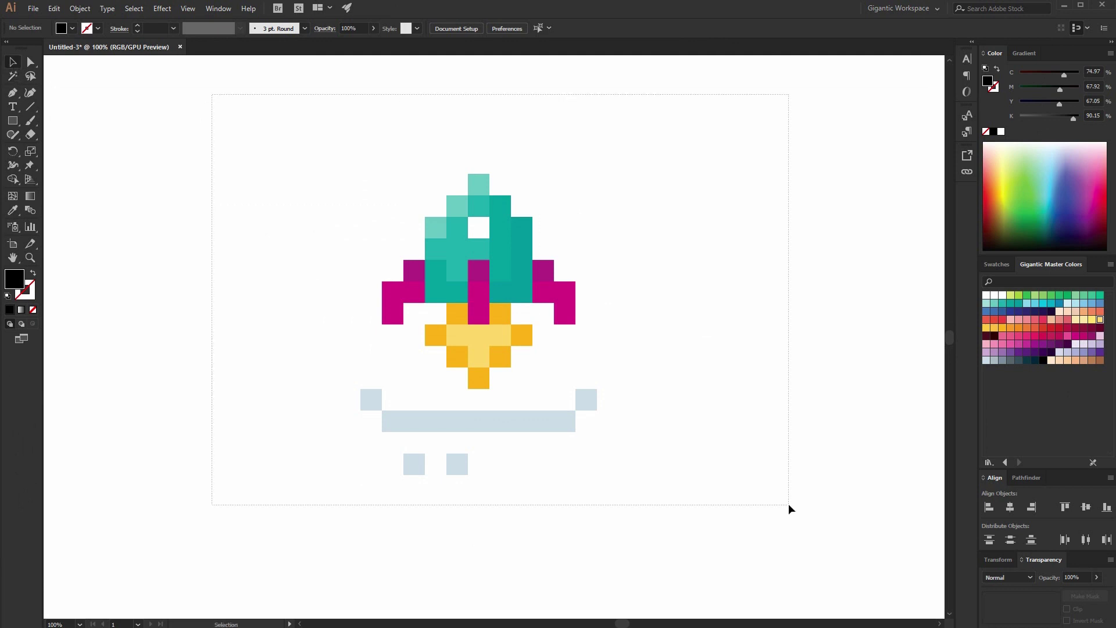
pyautogui.moveTo(214, 97); pyautogui.dragTo(815, 523)
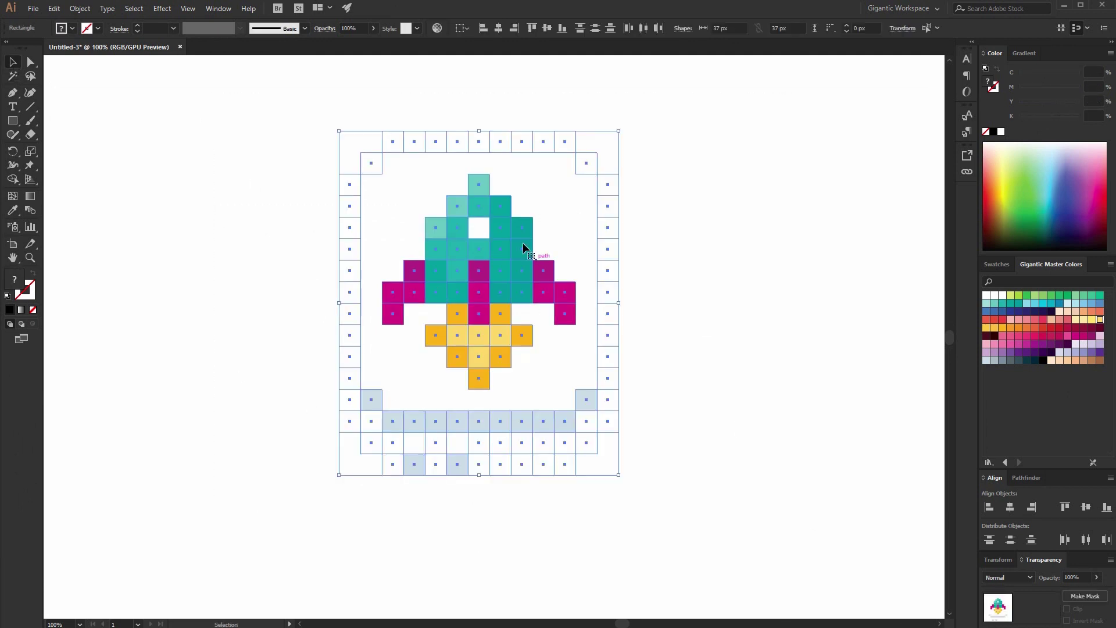
pyautogui.click(685, 339)
pyautogui.press('d')
pyautogui.press('m')
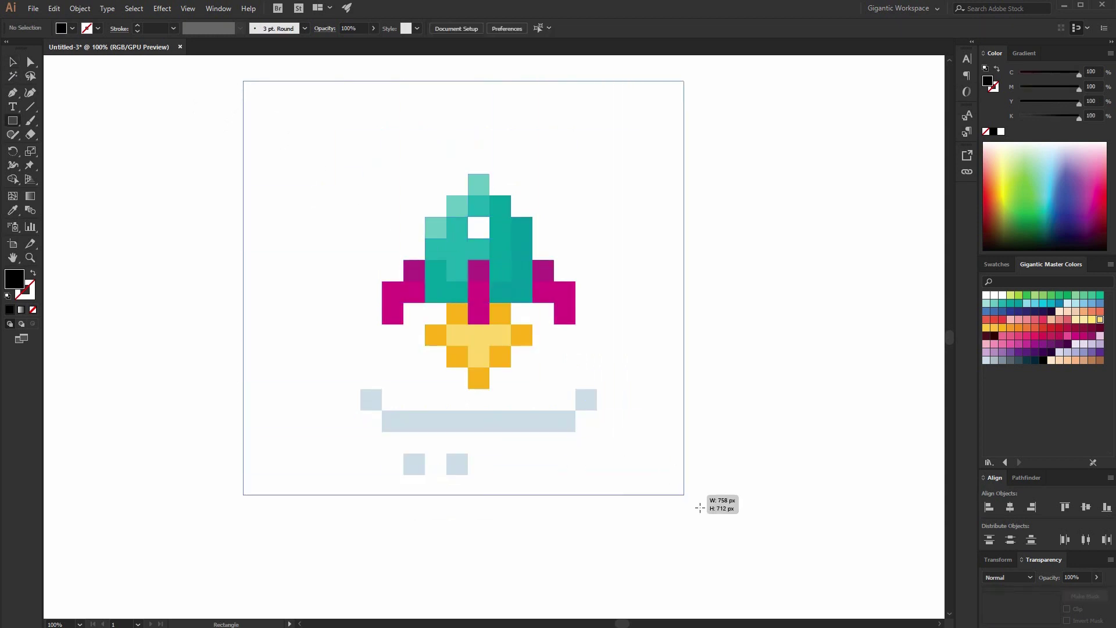
# Draw a black square over the artwork, send it to back, and centre the rocket on it.
pyautogui.moveTo(242, 91); pyautogui.dragTo(765, 576)
pyautogui.click(14, 63)
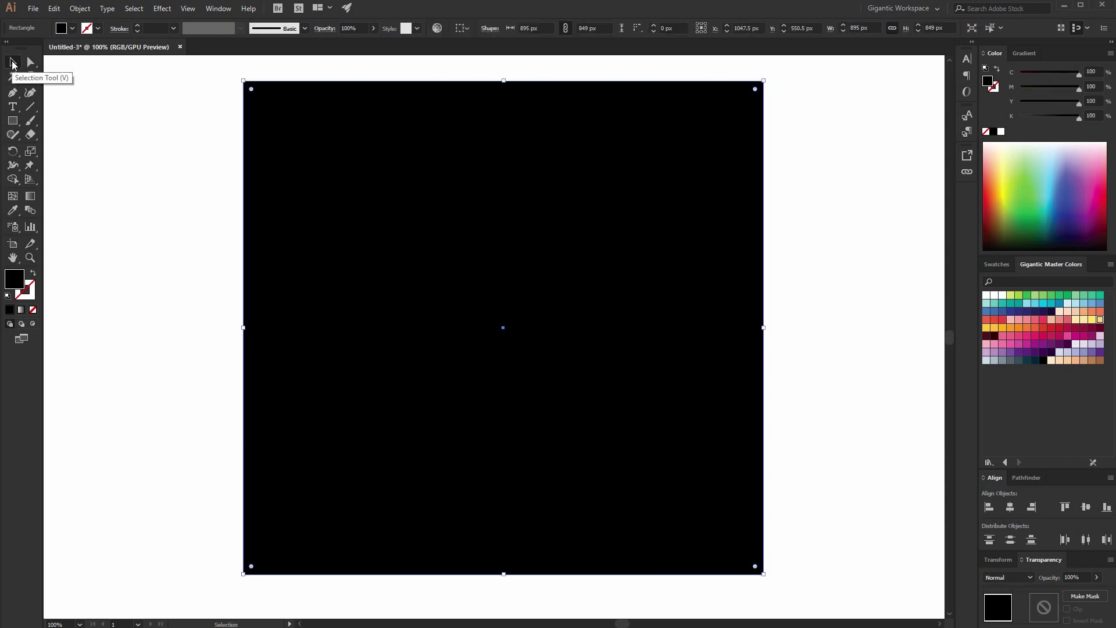
pyautogui.hotkey('ctrl', 'shift', '[')
pyautogui.click(736, 308)
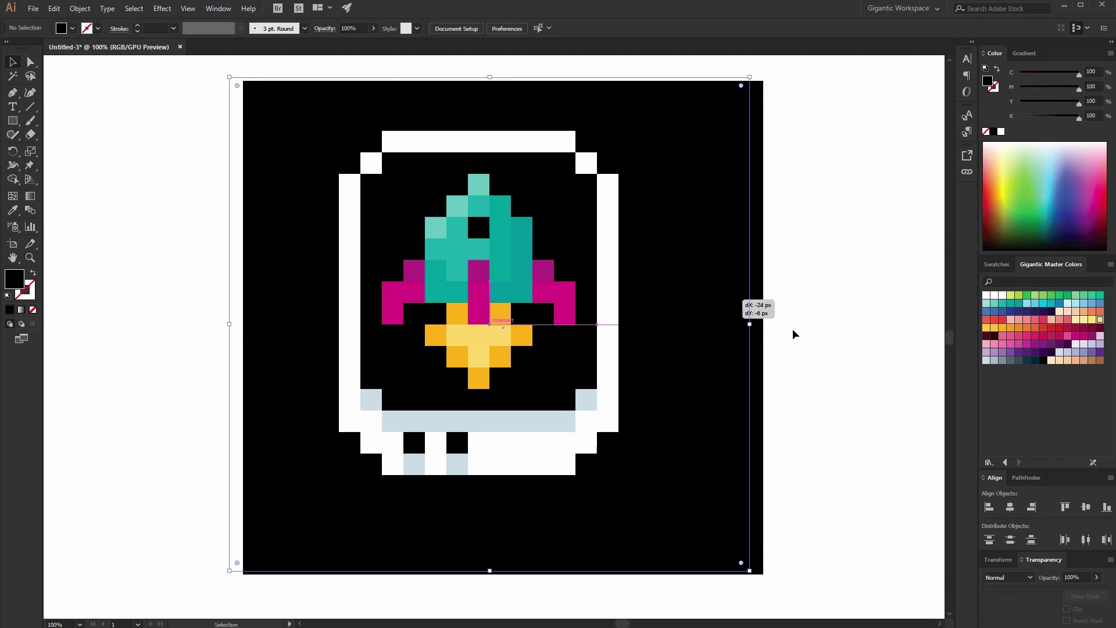
pyautogui.keyDown('shift'); pyautogui.click(505, 264); pyautogui.keyUp('shift')
pyautogui.hotkey('ctrl', 'a')
pyautogui.hotkey('ctrl', 'shift', 'a')
pyautogui.hotkey('ctrl', '-')
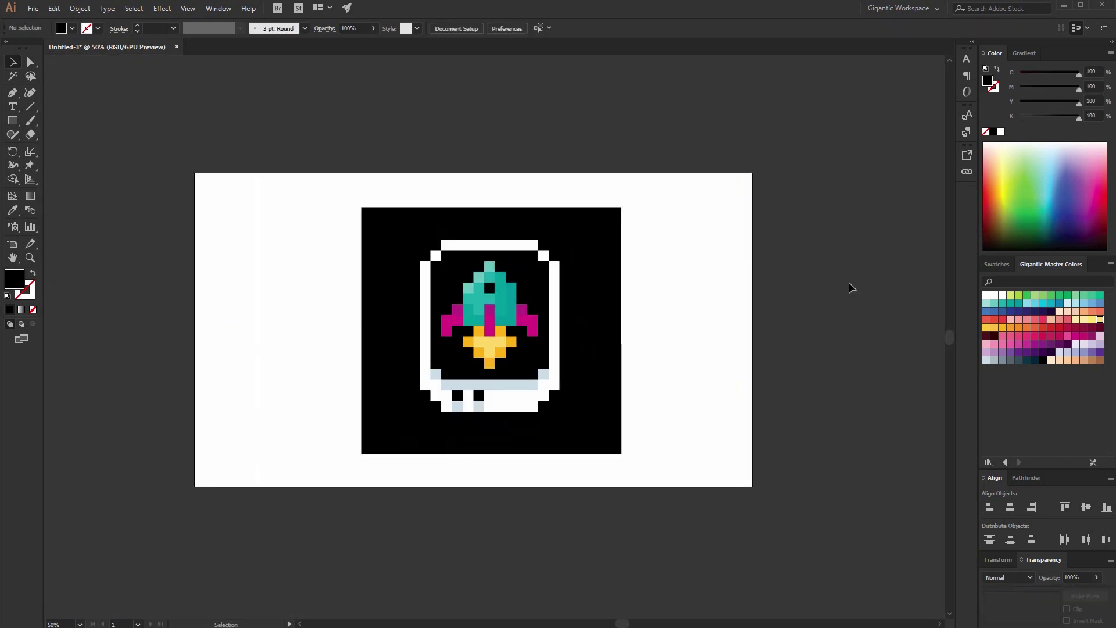
# Scale the black square up by its corner far beyond the artboard.
pyautogui.moveTo(619, 209); pyautogui.dragTo(776, 61)
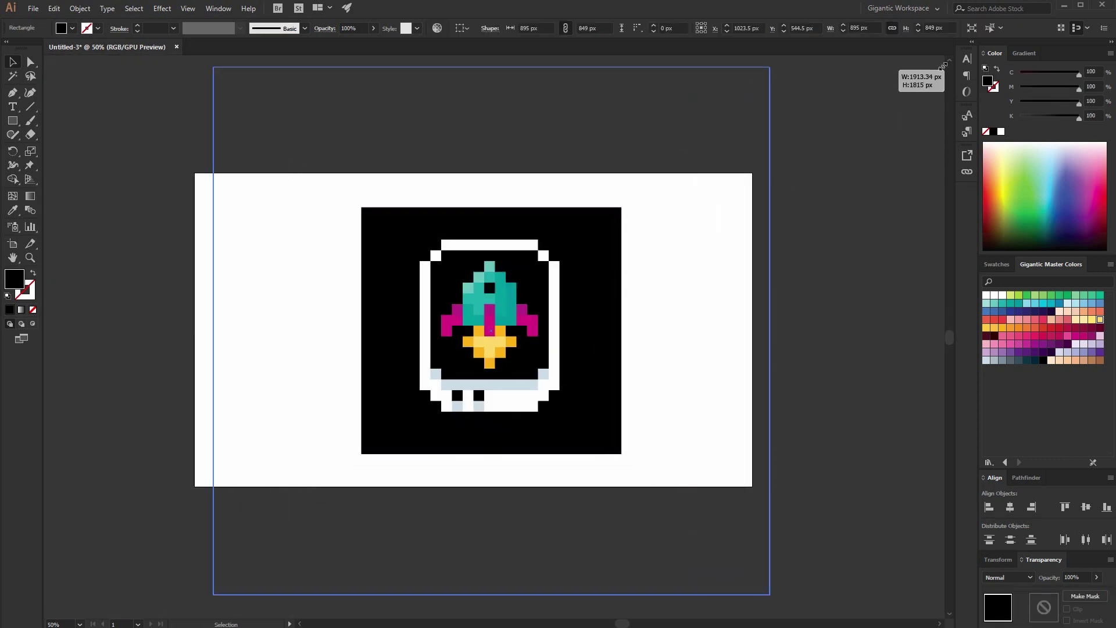
pyautogui.hotkey('ctrl', '-')
pyautogui.click(916, 202)
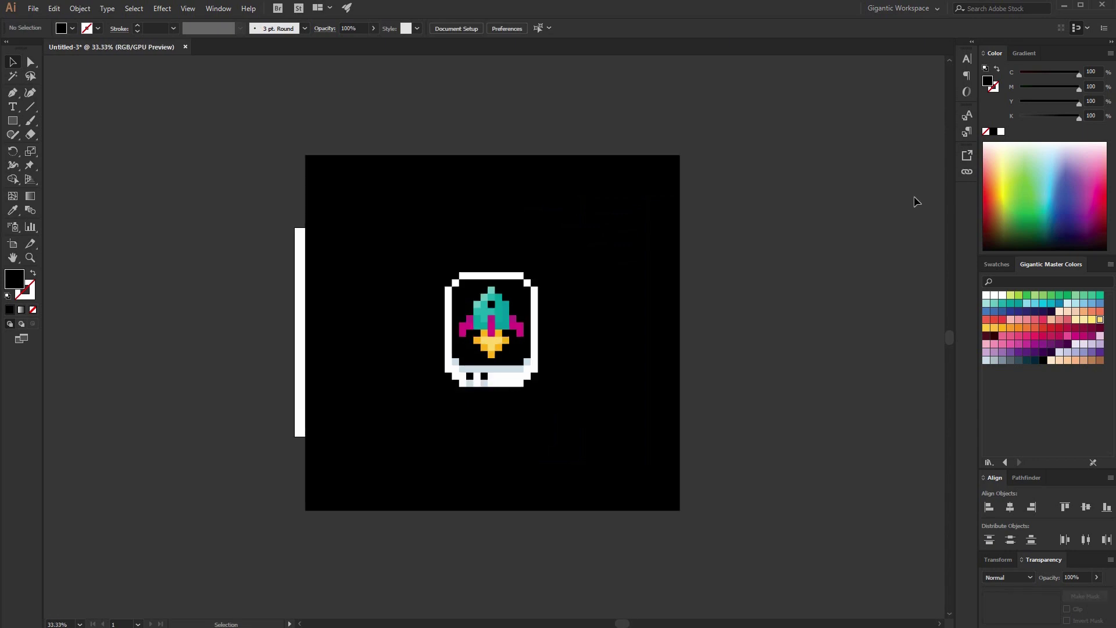